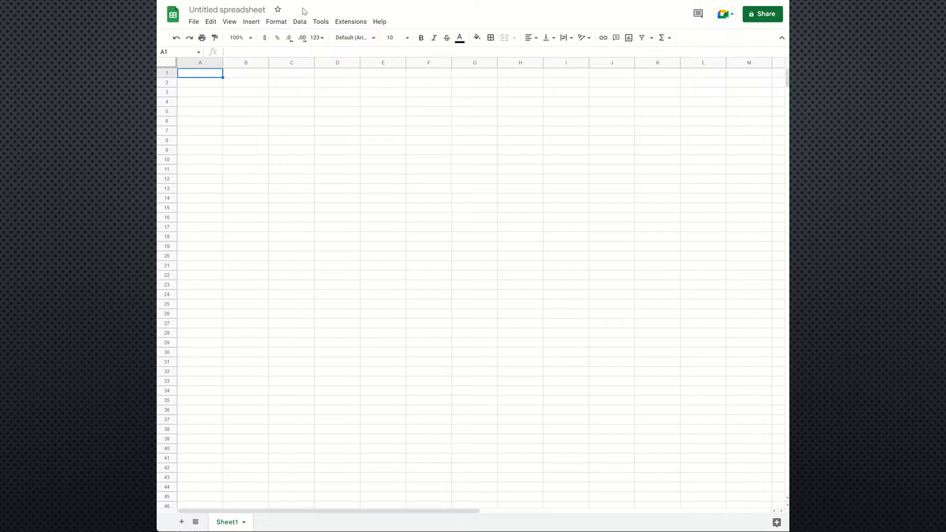
# Step: Rename the untitled spreadsheet as "Wendys Stock Data, Sept 2022" and star it
pyautogui.click(264, 10)
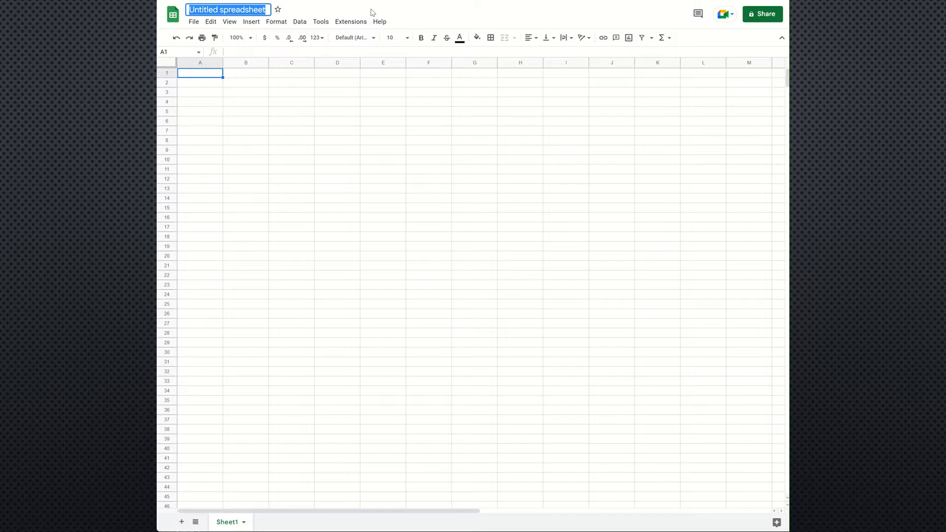
pyautogui.write('W')
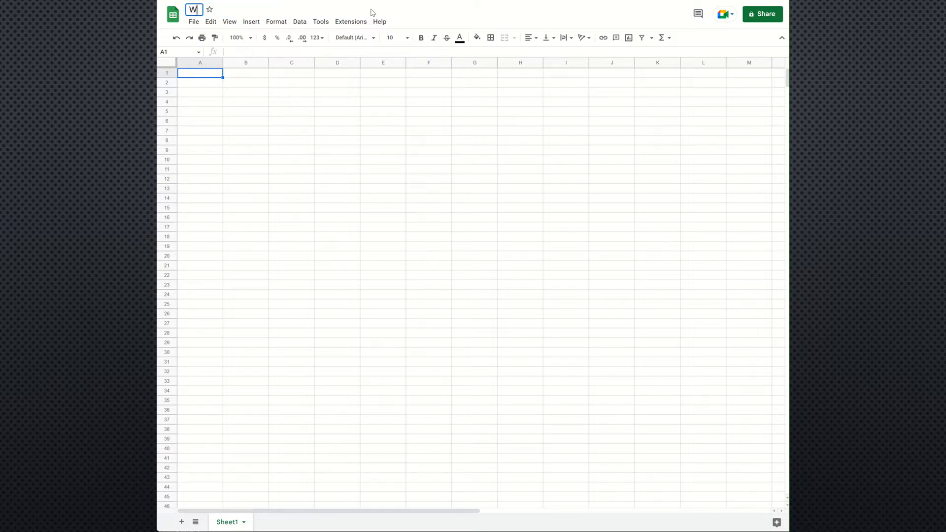
pyautogui.write('endys Stock Dat')
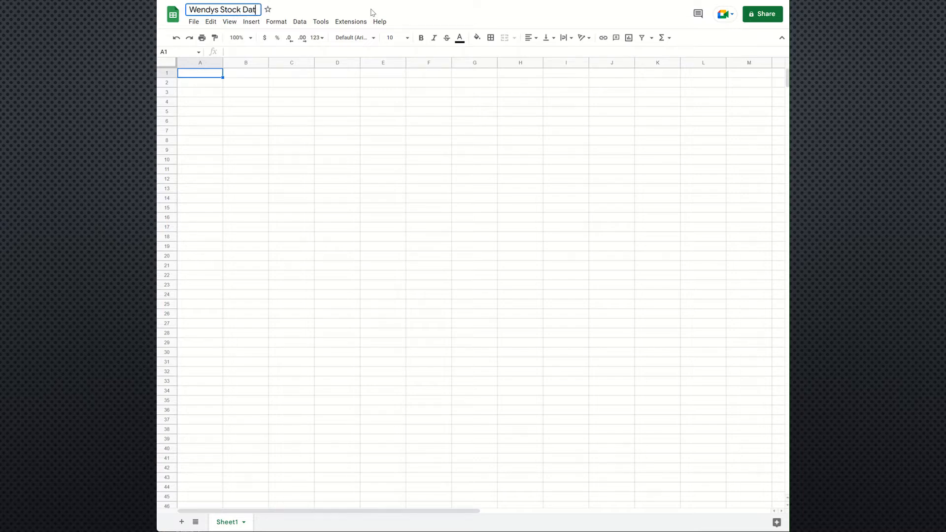
pyautogui.write('a, Sept 2022')
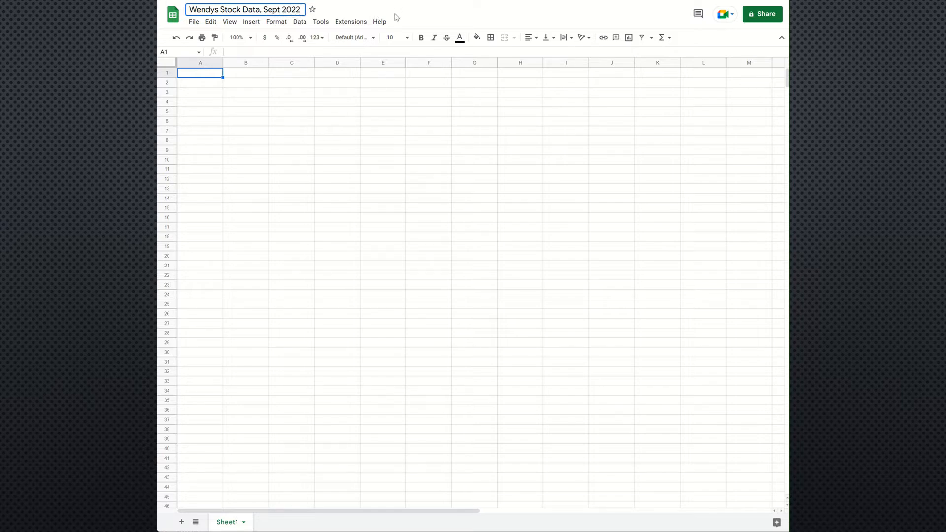
pyautogui.press('Return')
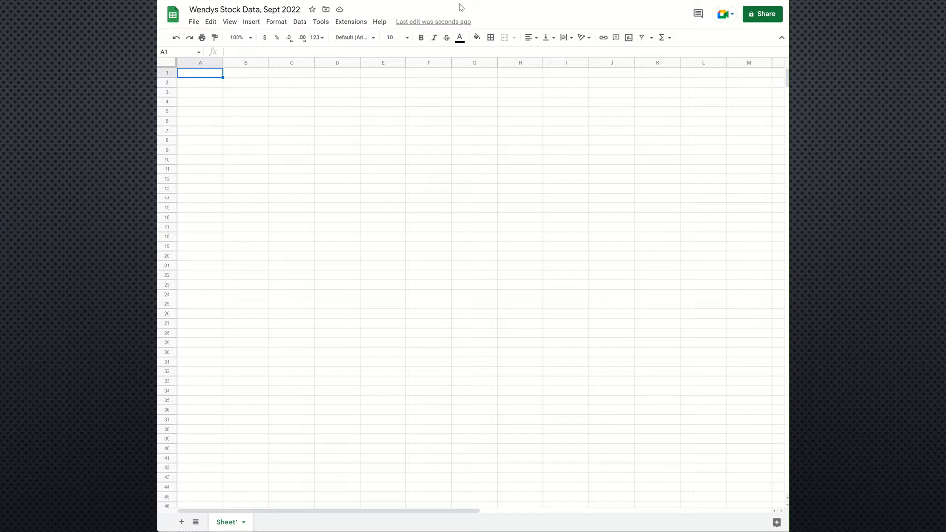
pyautogui.click(313, 10)
pyautogui.click(195, 23)
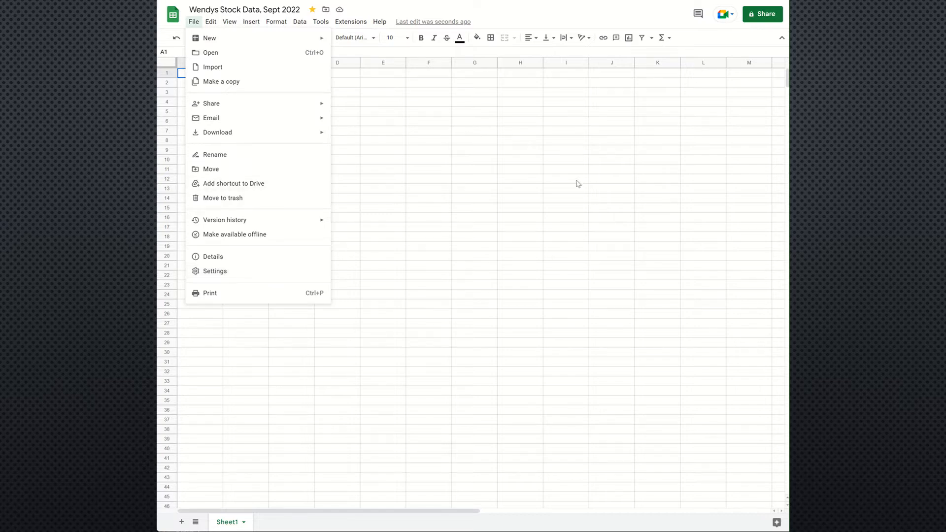
pyautogui.click(374, 133)
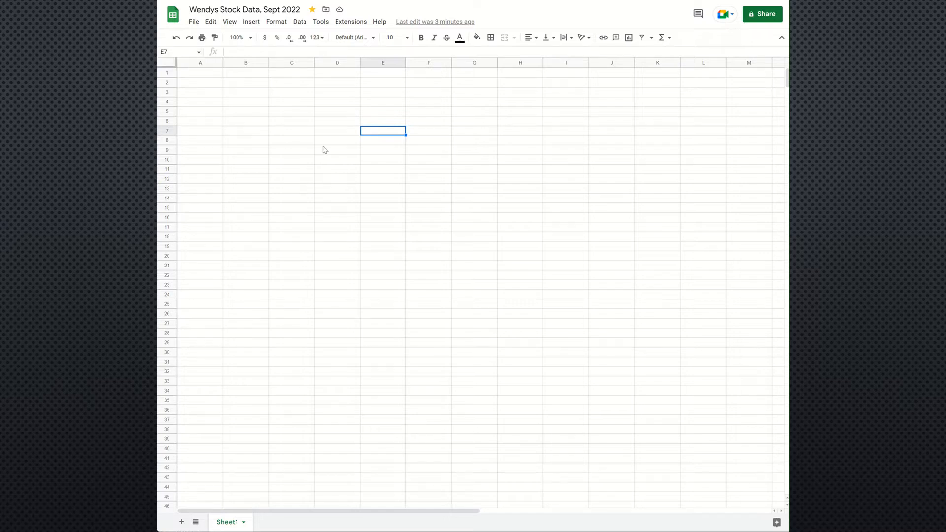
# Step: Examine how cells are addressed by selecting column B, row 4 and the individual cells B4, A3, D6 and B3
pyautogui.click(249, 102)
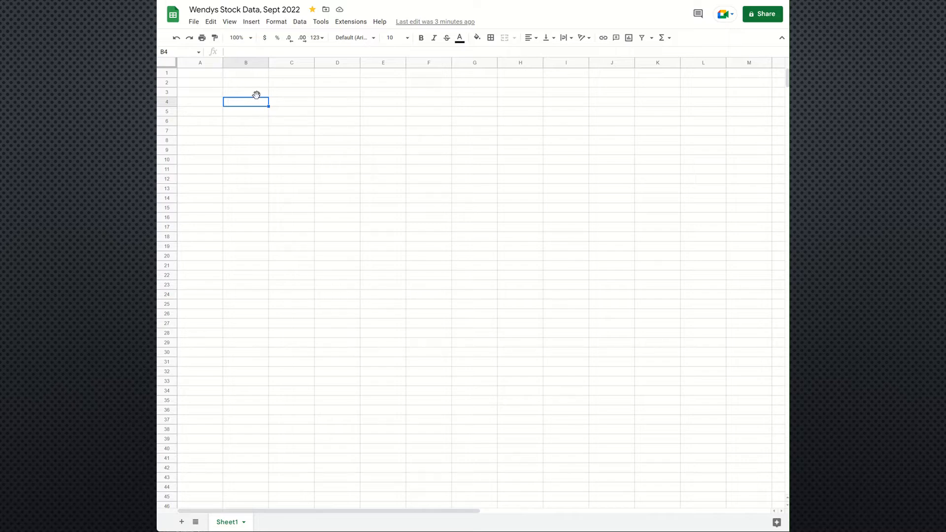
pyautogui.click(245, 64)
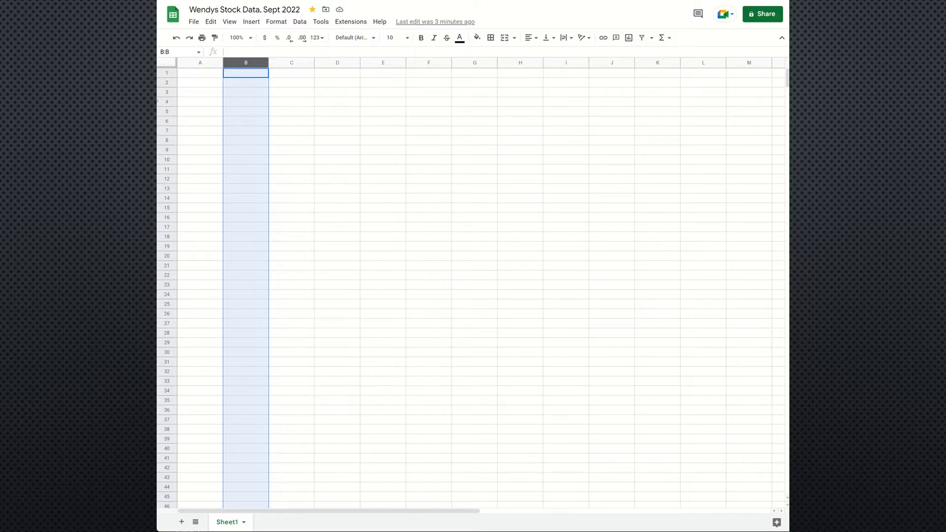
pyautogui.click(167, 101)
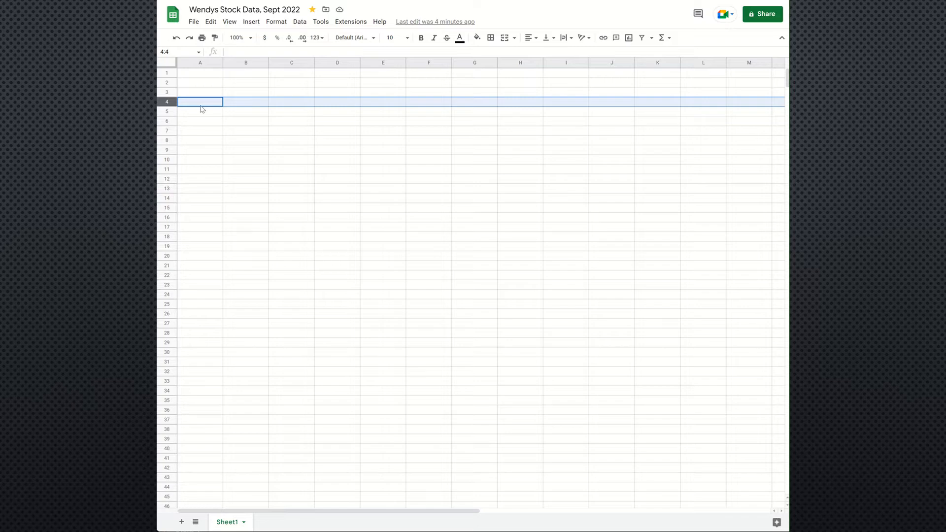
pyautogui.click(243, 63)
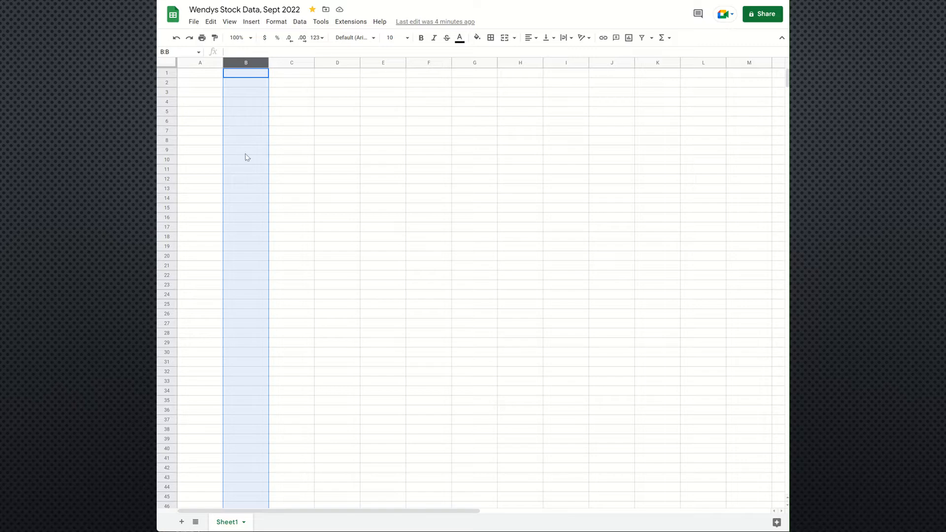
pyautogui.click(243, 104)
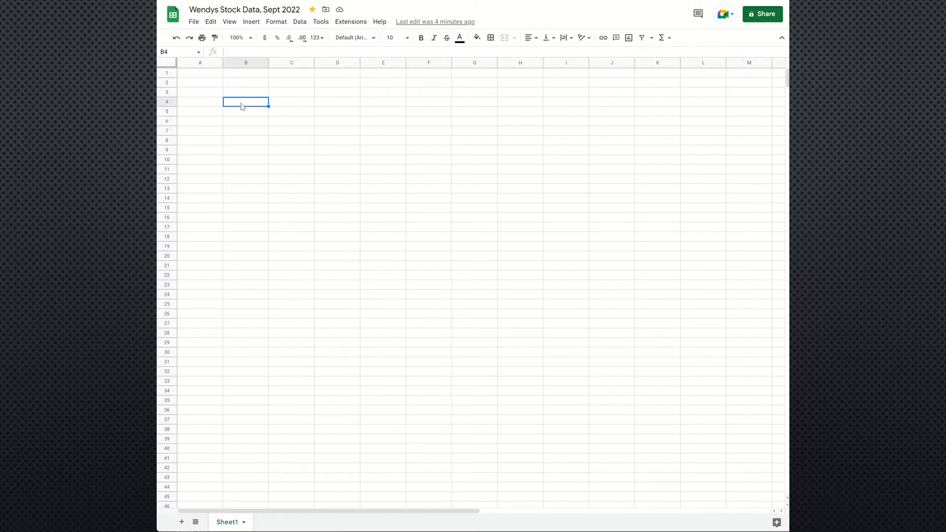
pyautogui.click(201, 92)
pyautogui.click(229, 103)
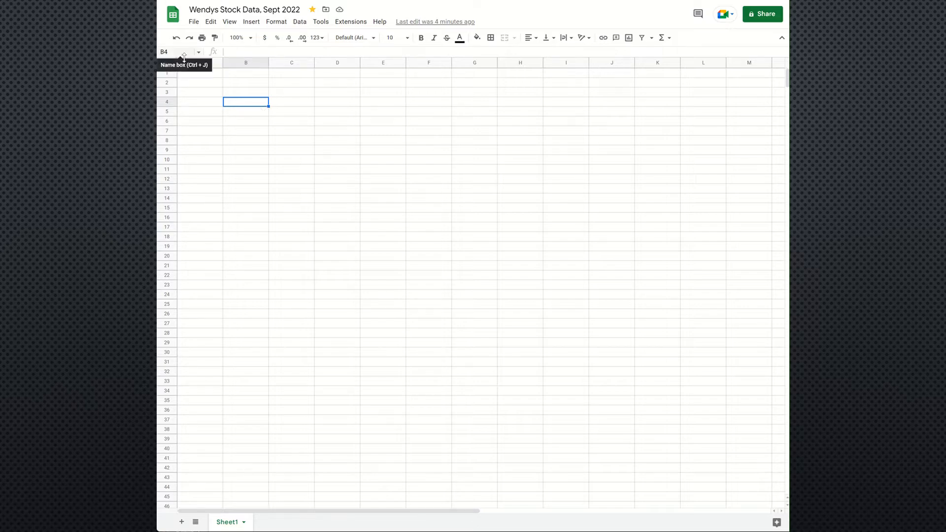
pyautogui.click(321, 123)
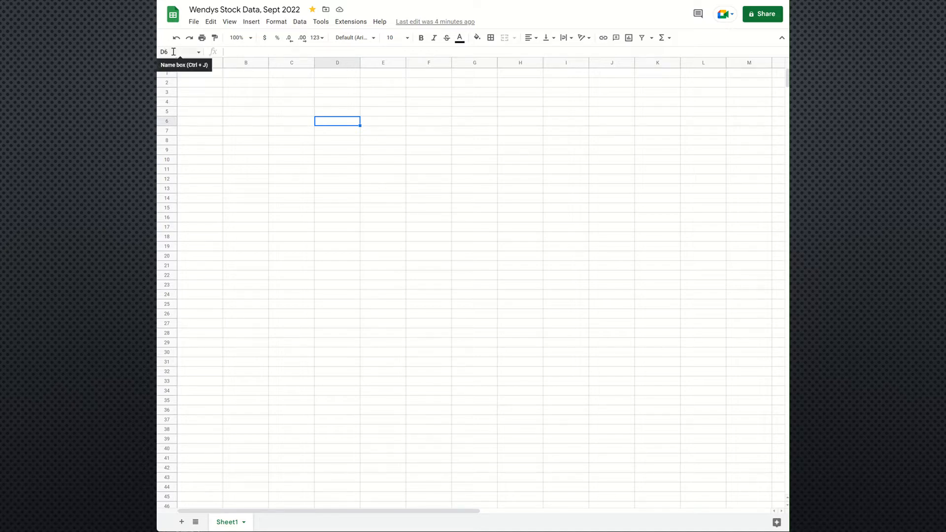
pyautogui.click(239, 95)
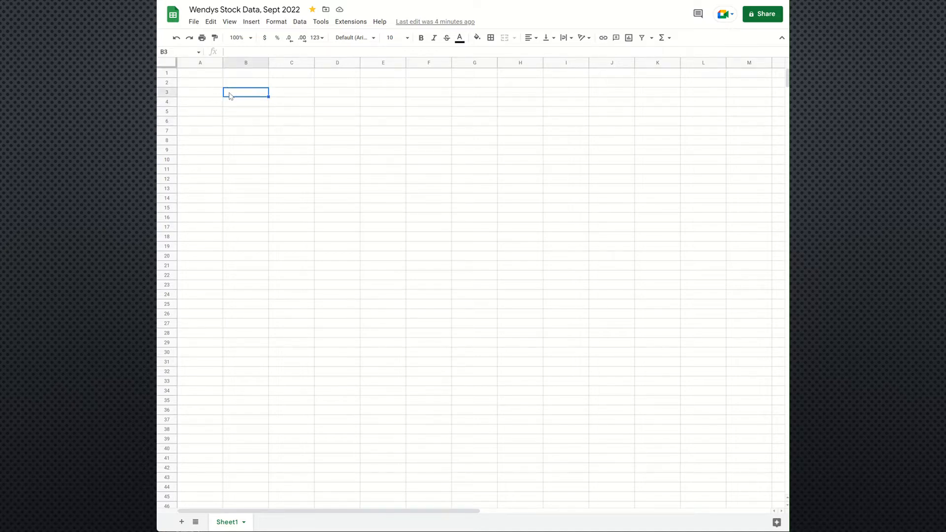
pyautogui.click(234, 51)
# Step: Duplicate Sheet1 and undo the duplication
pyautogui.rightClick(233, 523)
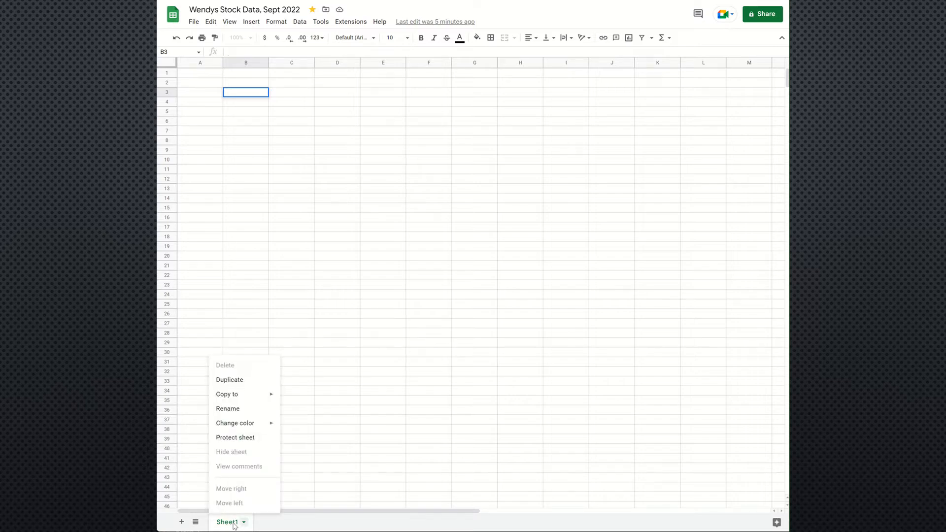
pyautogui.click(229, 380)
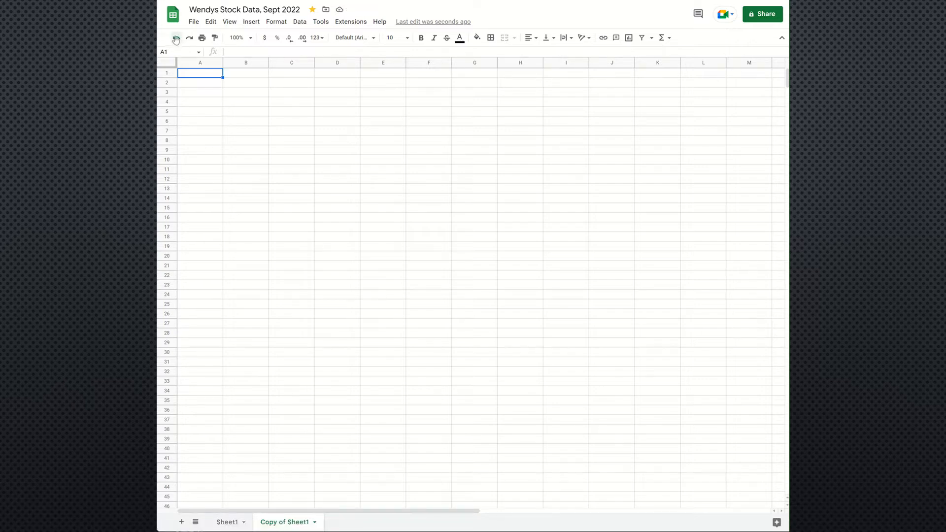
pyautogui.click(176, 38)
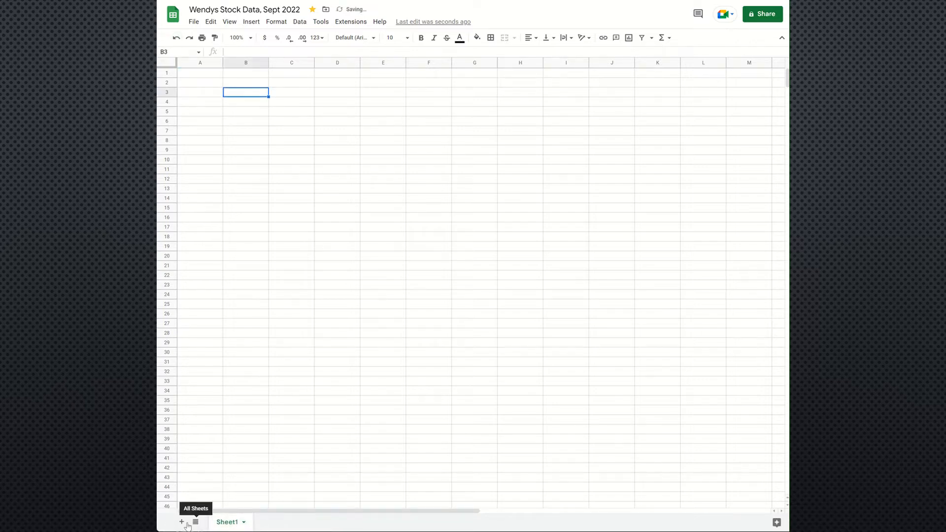
# Step: Add three new blank sheets, Sheet2 to Sheet4, to the spreadsheet
pyautogui.click(182, 522)
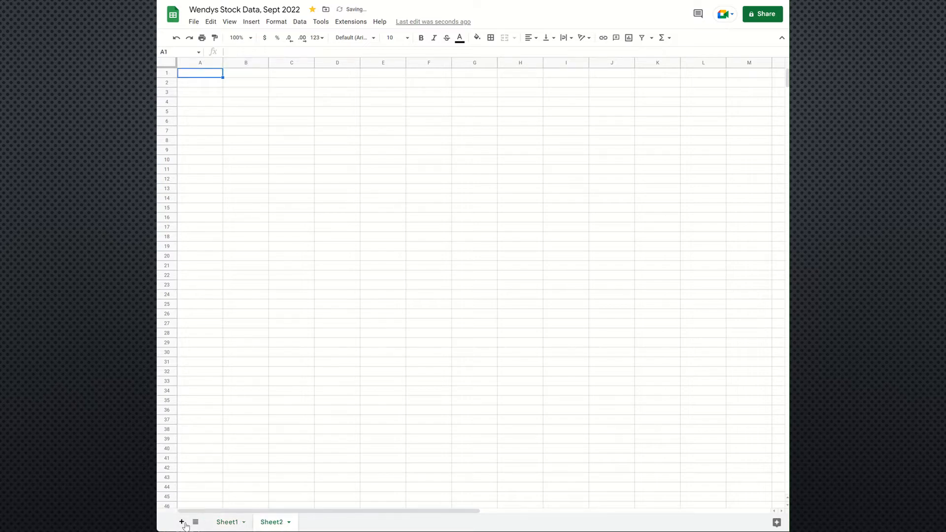
pyautogui.click(182, 522)
pyautogui.click(181, 523)
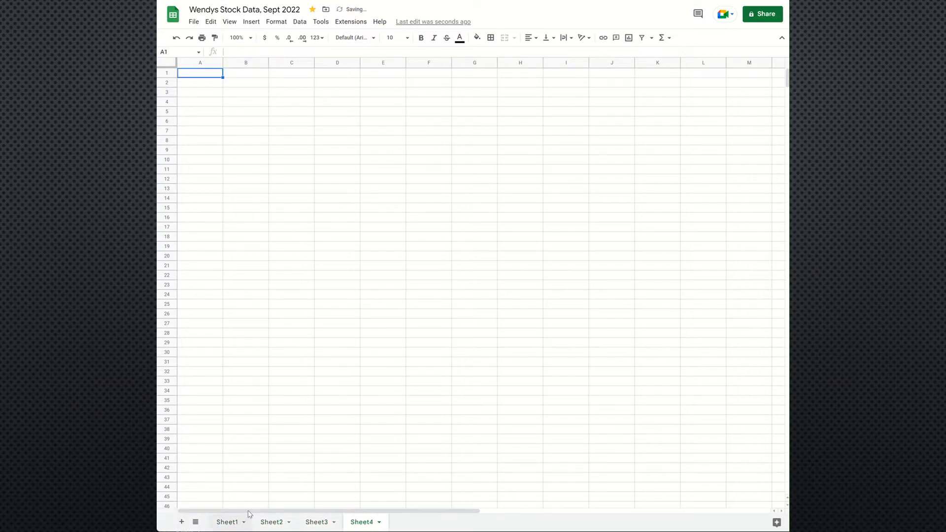
# Step: Look through Sheet1, Sheet2, Sheet3 and Sheet4 in turn and return to cell A1 of Sheet1
pyautogui.click(229, 522)
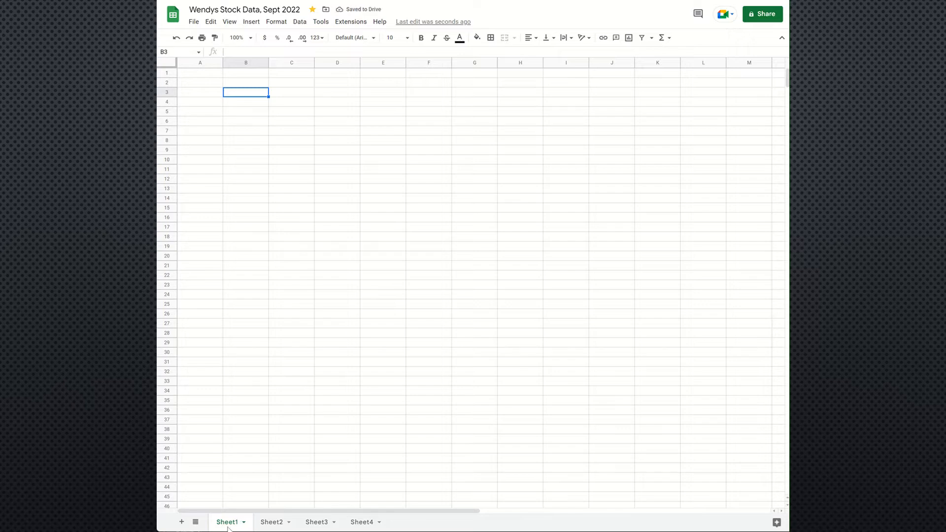
pyautogui.click(273, 523)
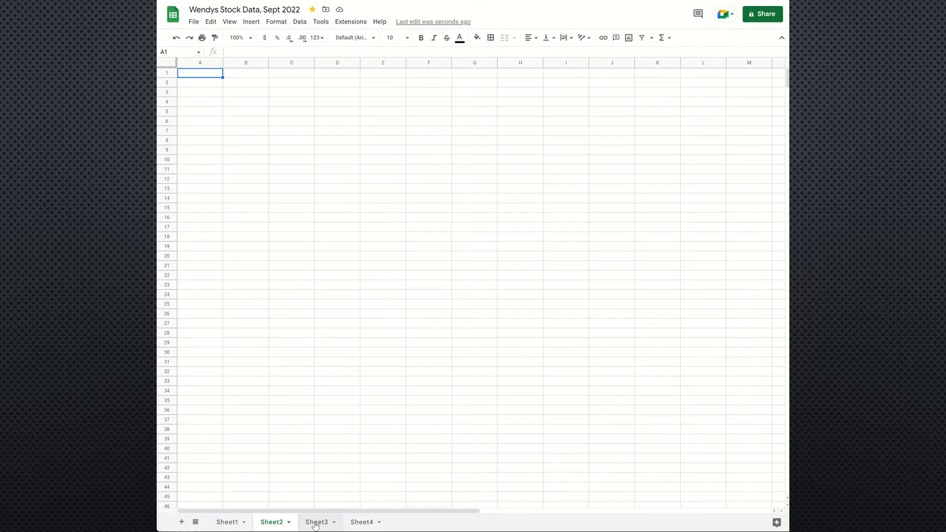
pyautogui.click(315, 525)
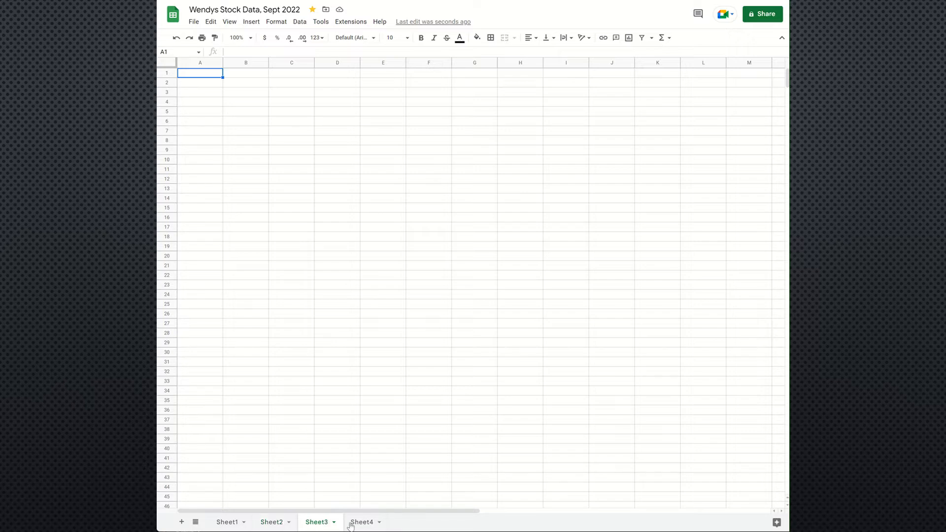
pyautogui.click(354, 523)
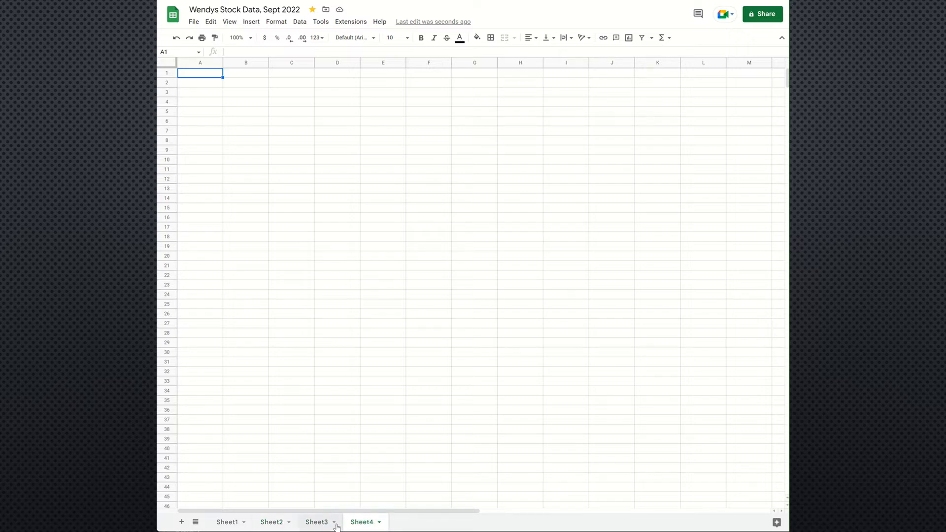
pyautogui.click(226, 522)
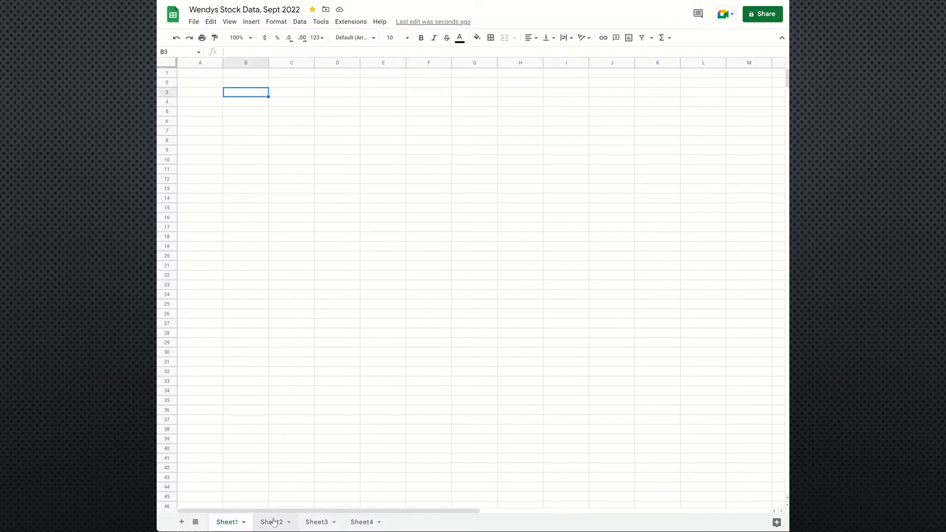
pyautogui.click(273, 523)
pyautogui.click(314, 523)
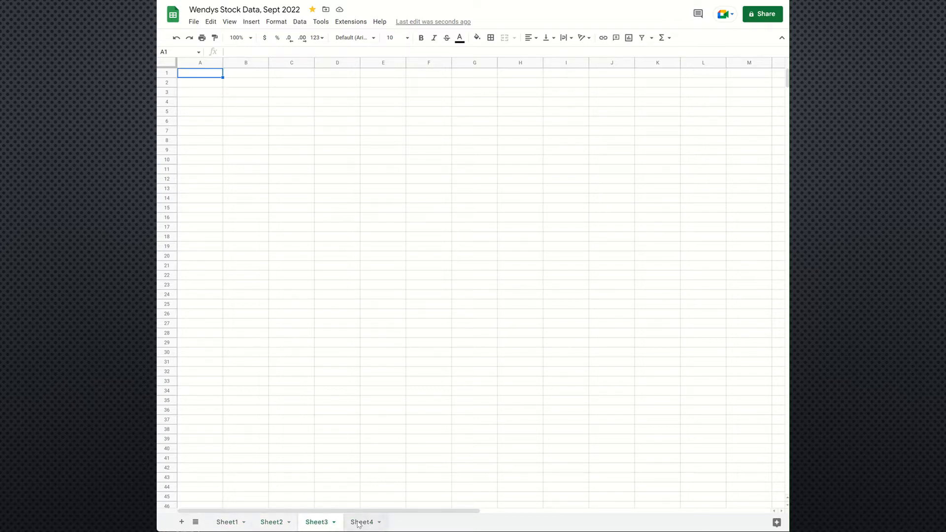
pyautogui.click(358, 523)
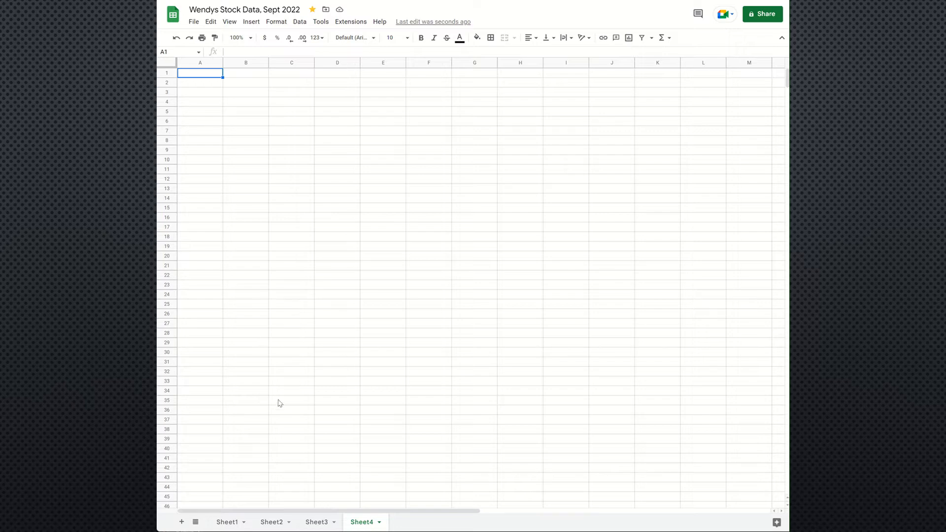
pyautogui.click(229, 523)
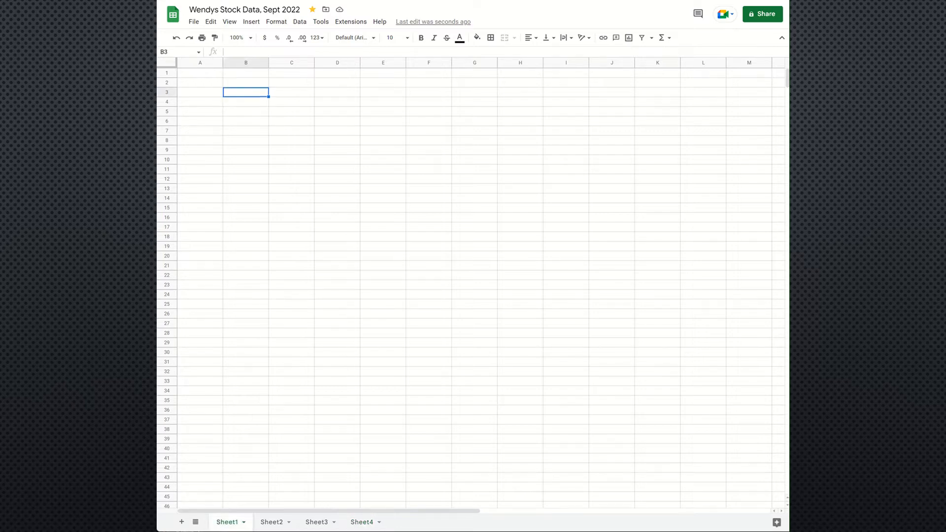
pyautogui.click(196, 75)
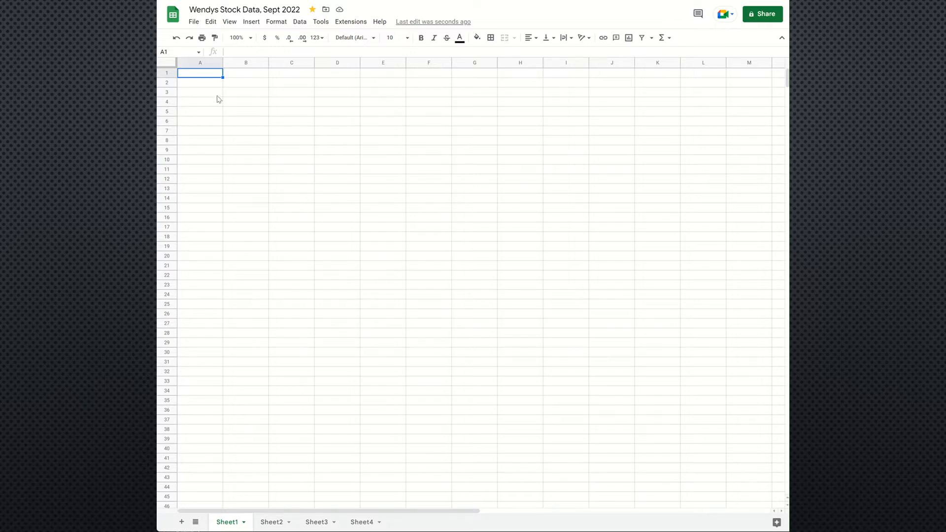
# Step: Open the recent Drive file WEN.csv and convert it to a spreadsheet by opening it with Google Sheets
pyautogui.click(194, 22)
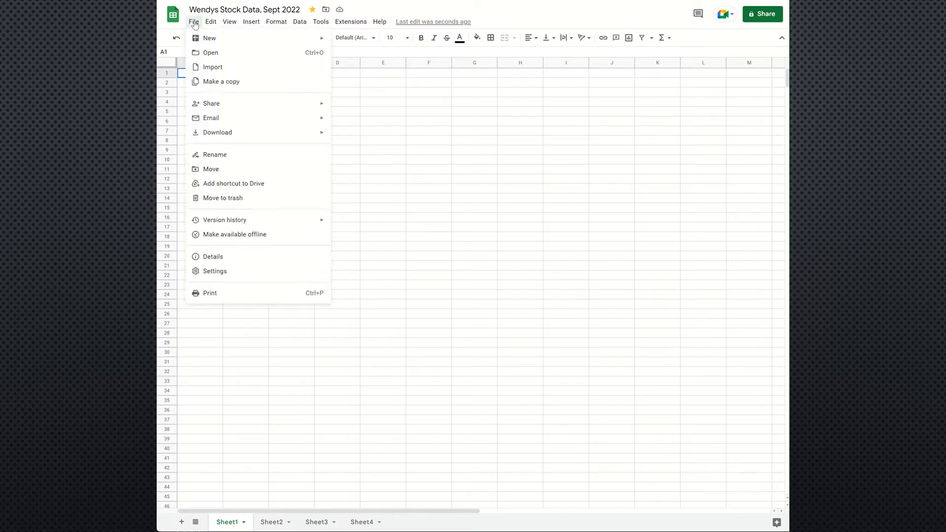
pyautogui.click(203, 54)
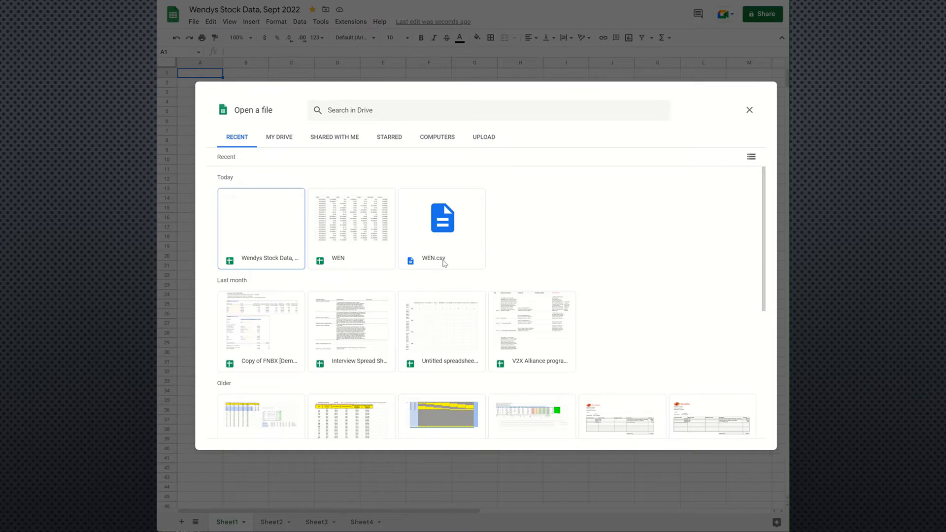
pyautogui.doubleClick(446, 229)
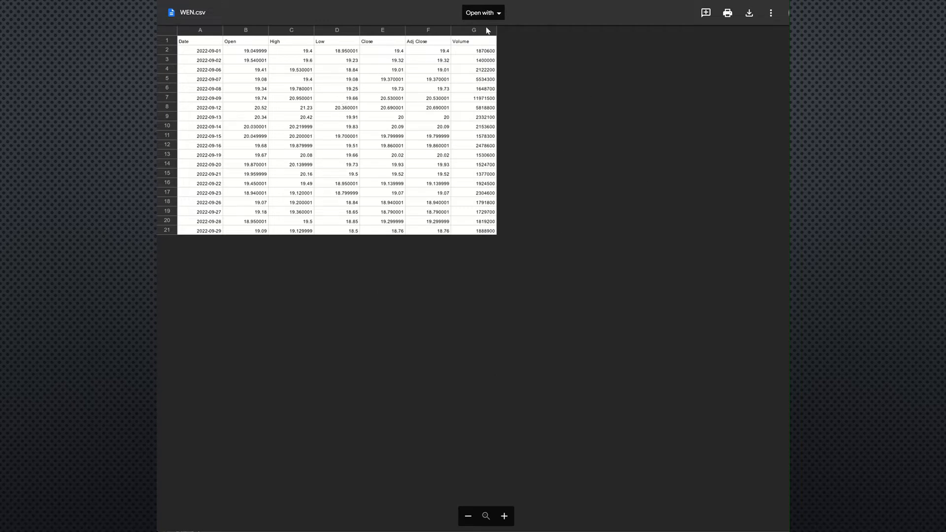
pyautogui.click(501, 15)
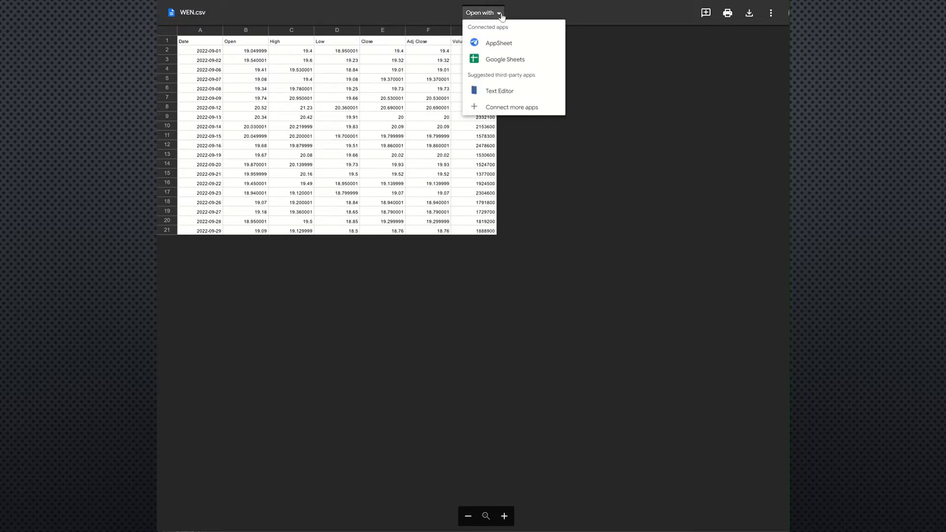
pyautogui.click(511, 60)
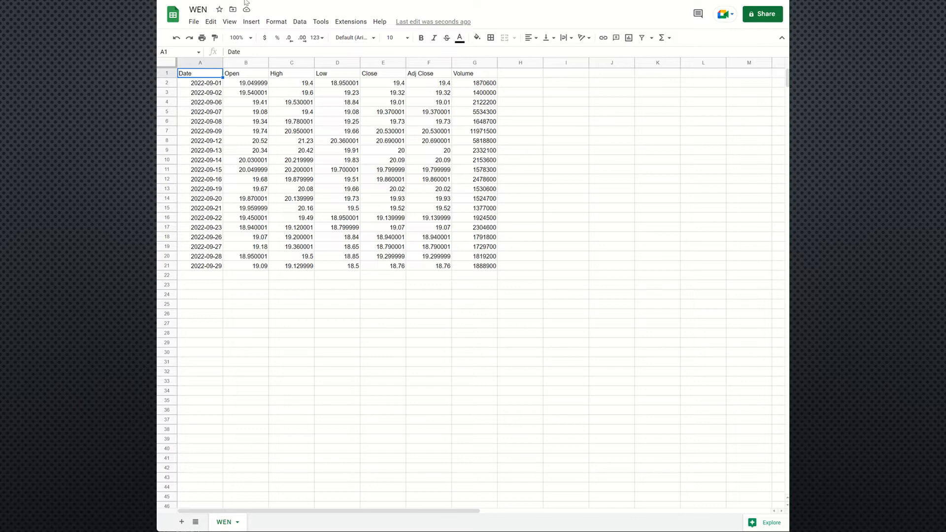
# Step: Rename the spreadsheet to "Wendys Stock Data, Sept 2022" and star it
pyautogui.click(200, 9)
pyautogui.press('BackSpace')
pyautogui.press('BackSpace')
pyautogui.write('endys ')
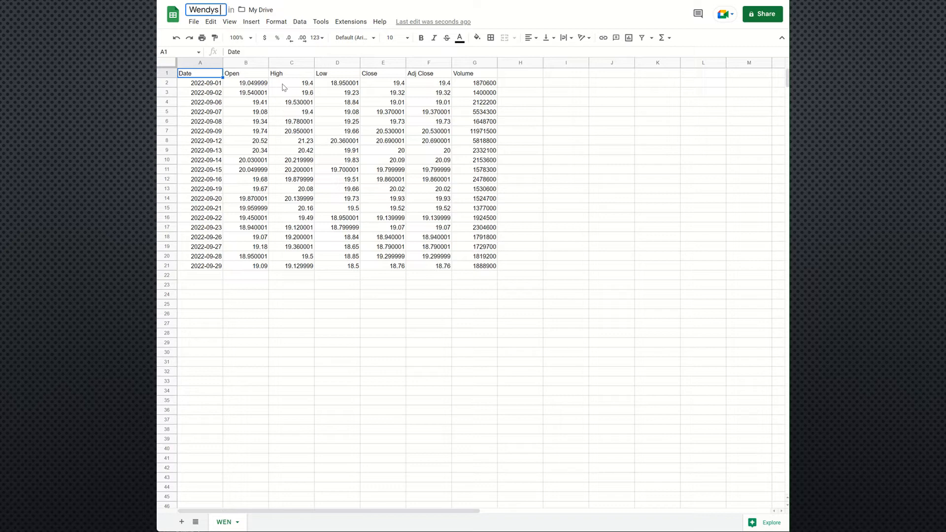
pyautogui.write('Stock Data')
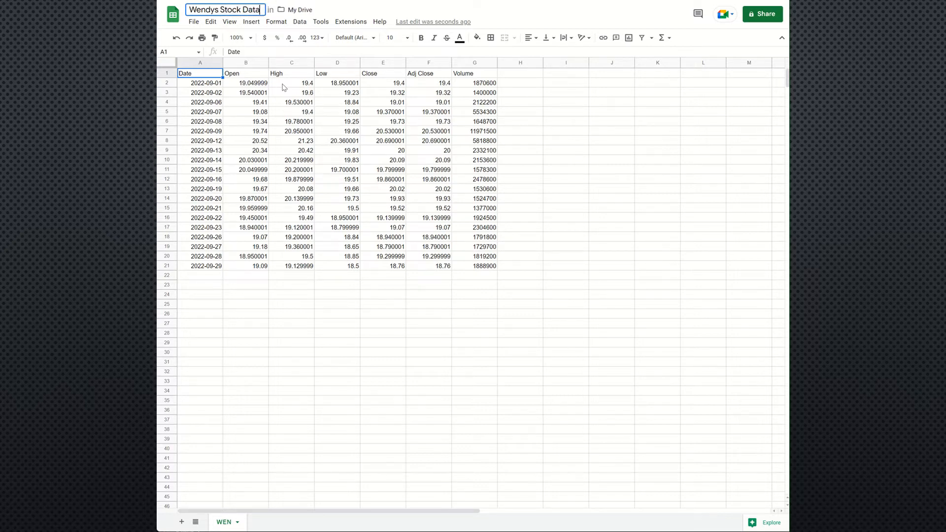
pyautogui.write(', Sept 2022')
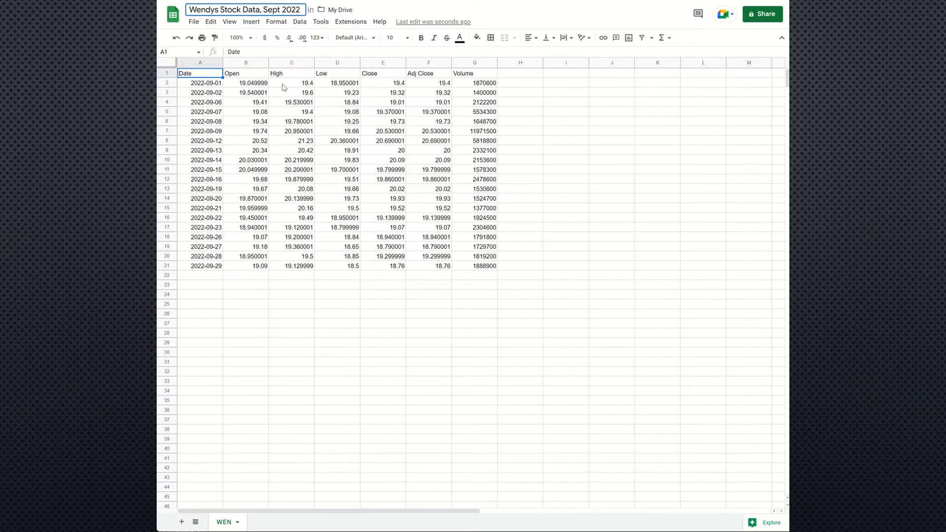
pyautogui.click(334, 297)
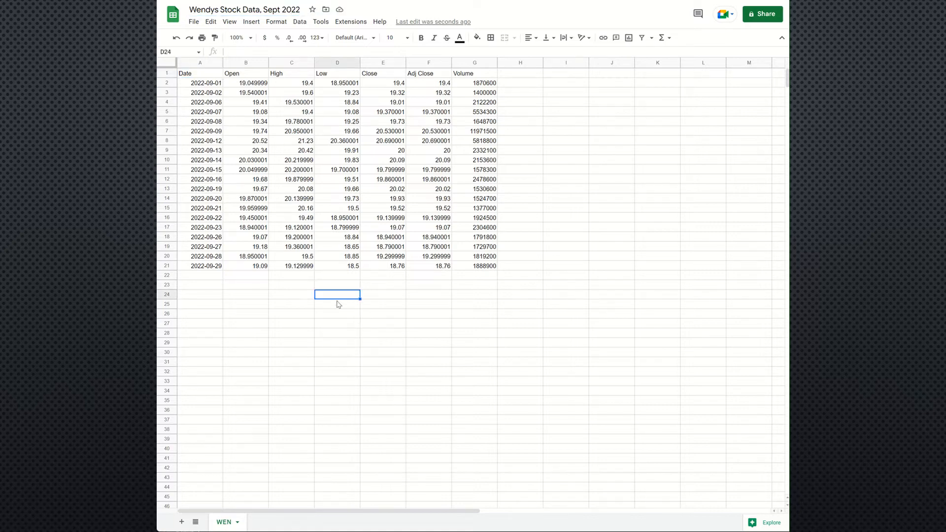
pyautogui.click(313, 9)
# Step: Rename the WEN sheet to "Sept data"
pyautogui.rightClick(223, 525)
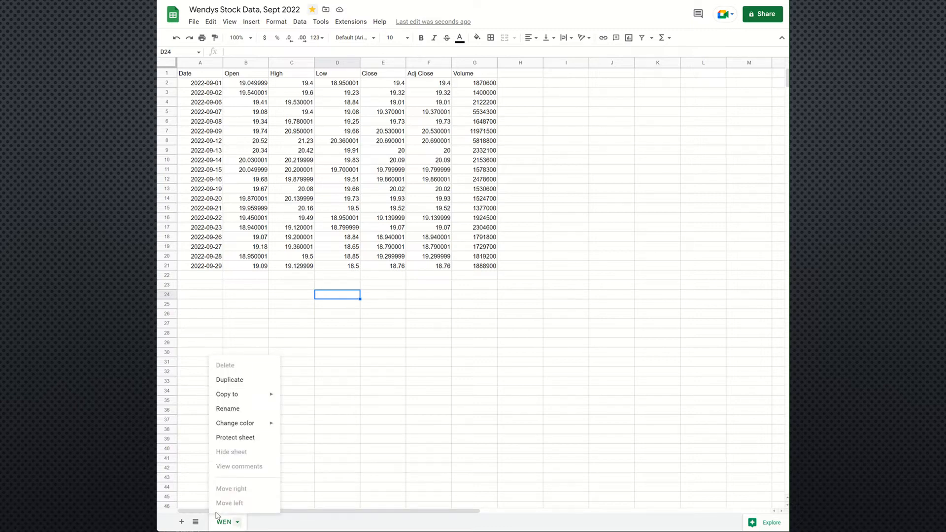
pyautogui.click(342, 411)
pyautogui.rightClick(223, 523)
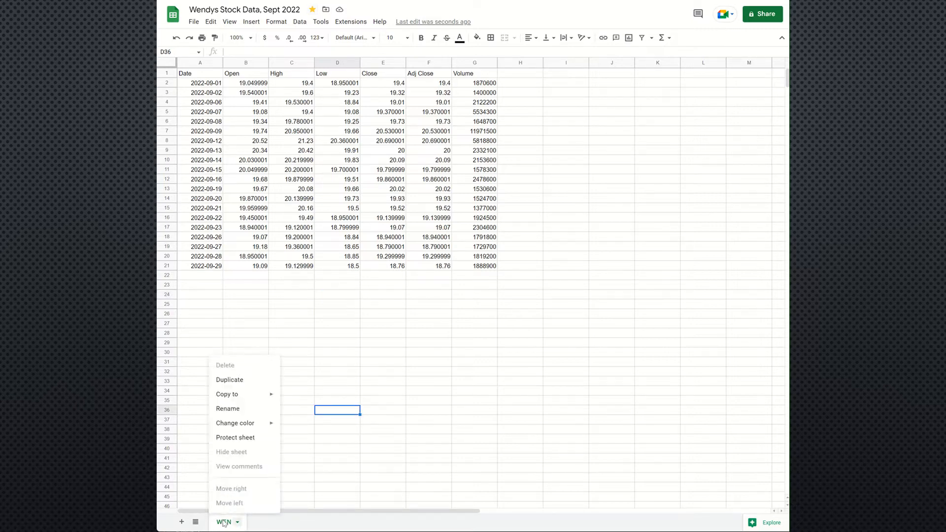
pyautogui.click(235, 409)
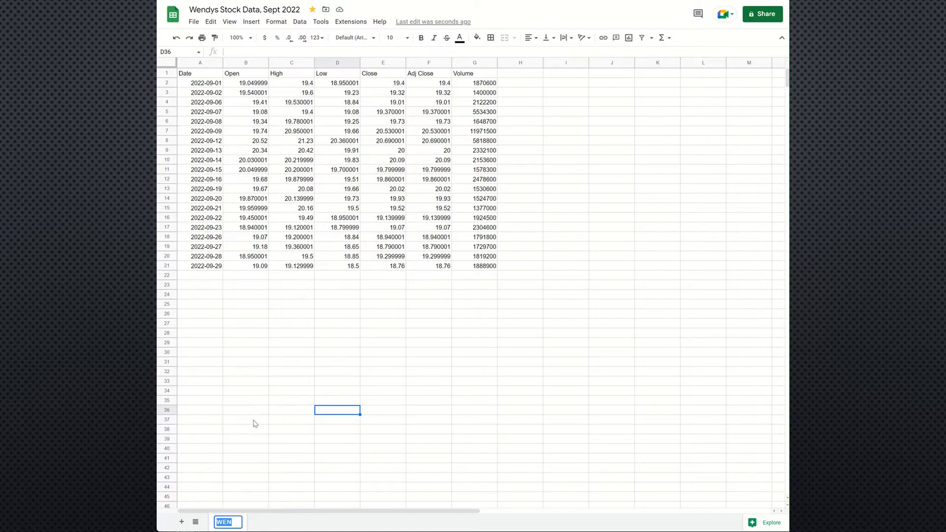
pyautogui.write('Sept data')
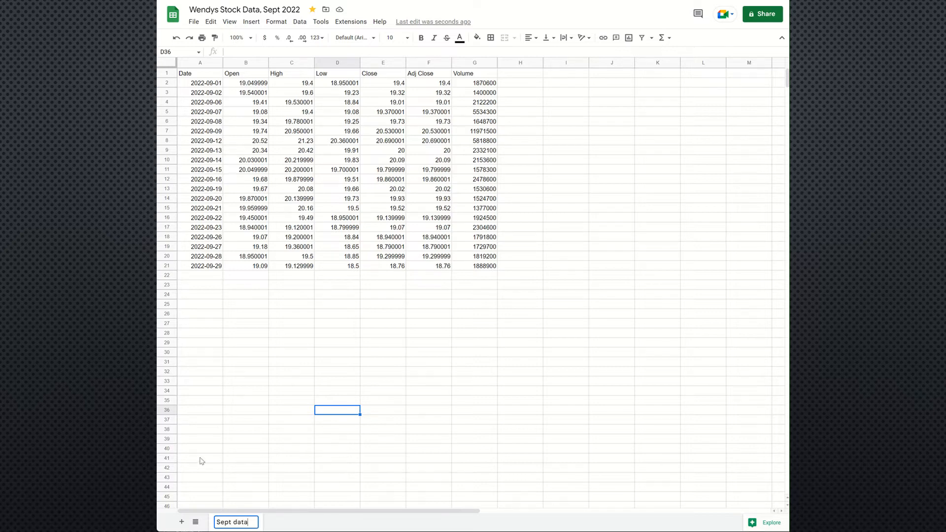
pyautogui.click(201, 460)
# Step: Change the tab color of the Sept data sheet to blue
pyautogui.rightClick(229, 522)
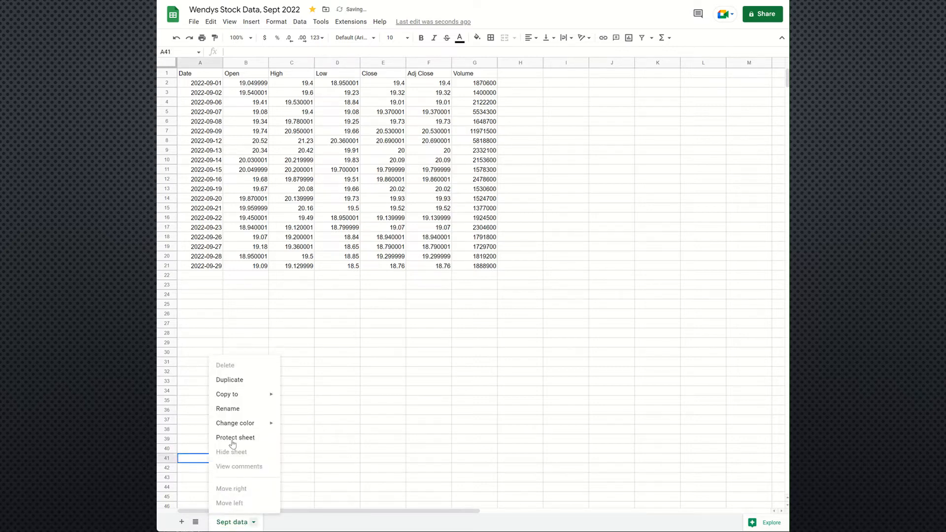
pyautogui.moveTo(236, 389)
pyautogui.moveTo(241, 424)
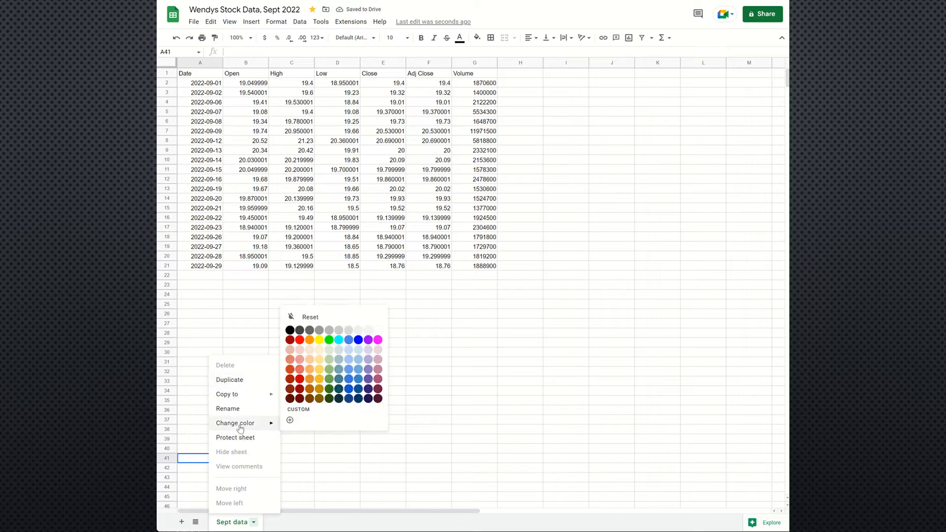
pyautogui.click(357, 342)
pyautogui.click(311, 440)
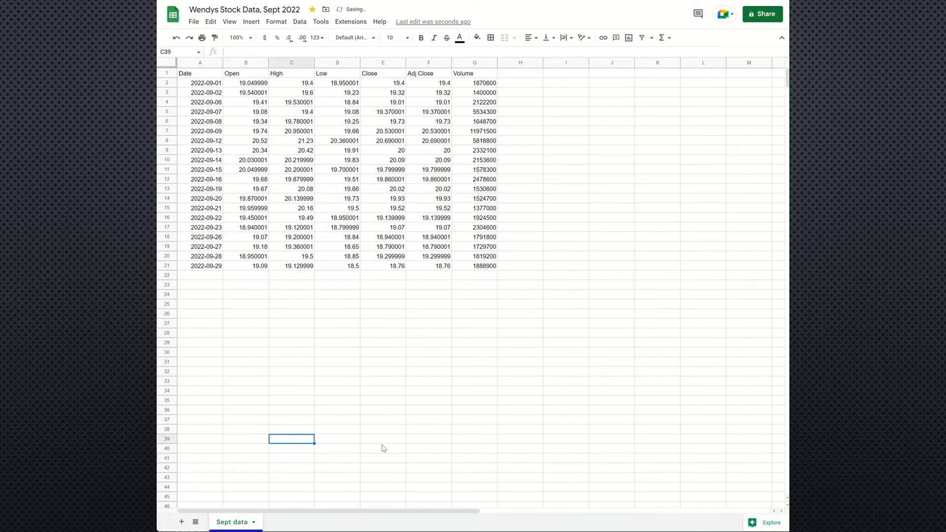
pyautogui.click(215, 355)
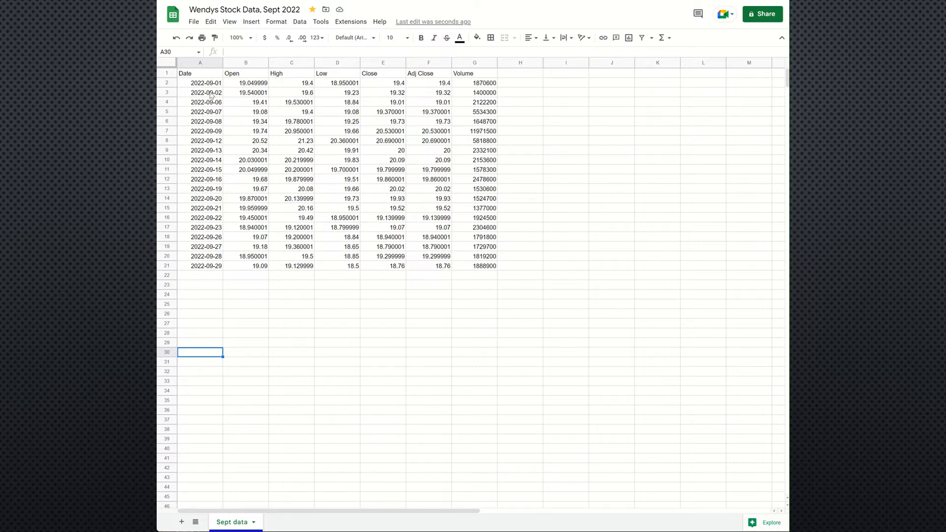
# Step: Examine the Date column, its header cell A1 and the individual dates below it
pyautogui.click(200, 63)
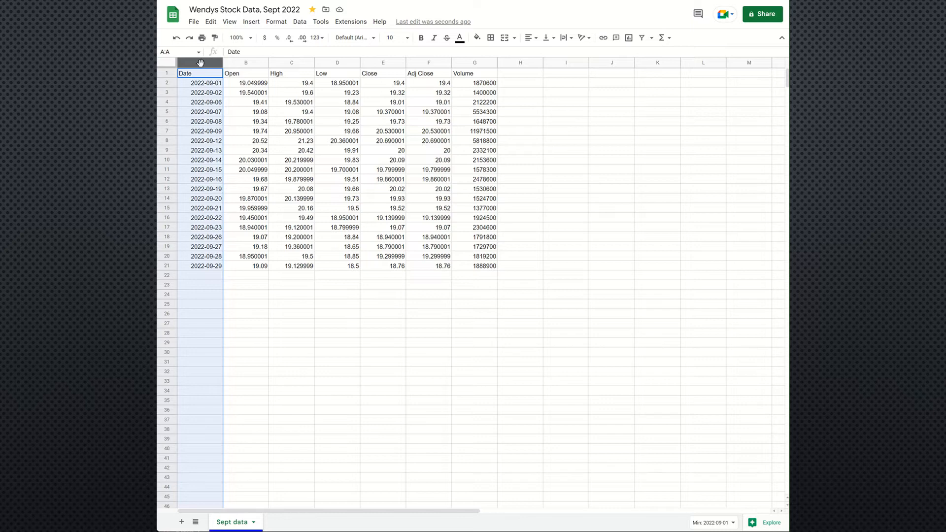
pyautogui.click(197, 112)
pyautogui.click(189, 78)
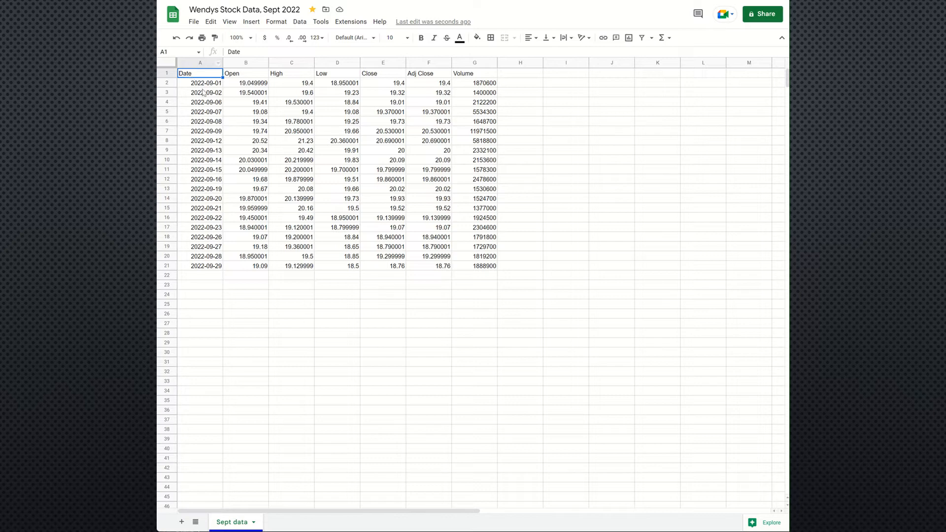
pyautogui.click(205, 86)
pyautogui.click(206, 93)
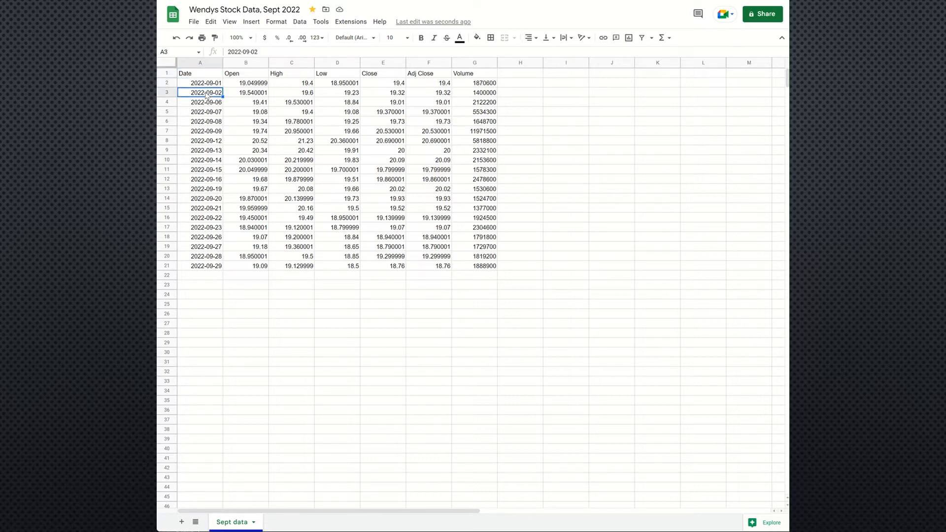
pyautogui.click(207, 104)
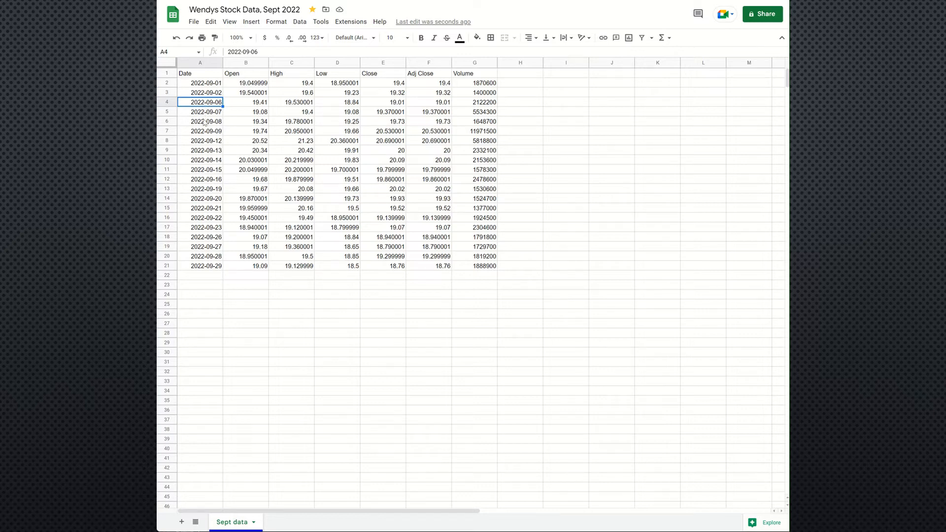
pyautogui.click(203, 123)
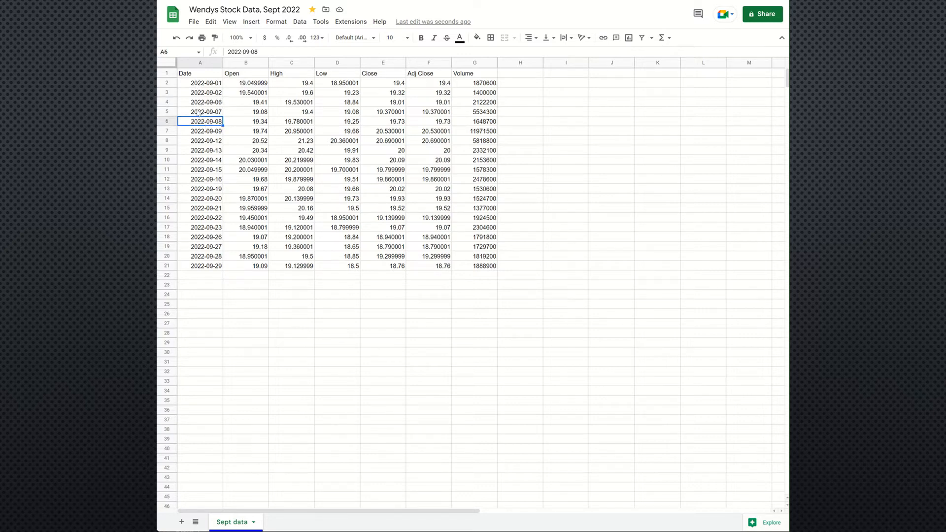
pyautogui.click(197, 112)
pyautogui.click(198, 85)
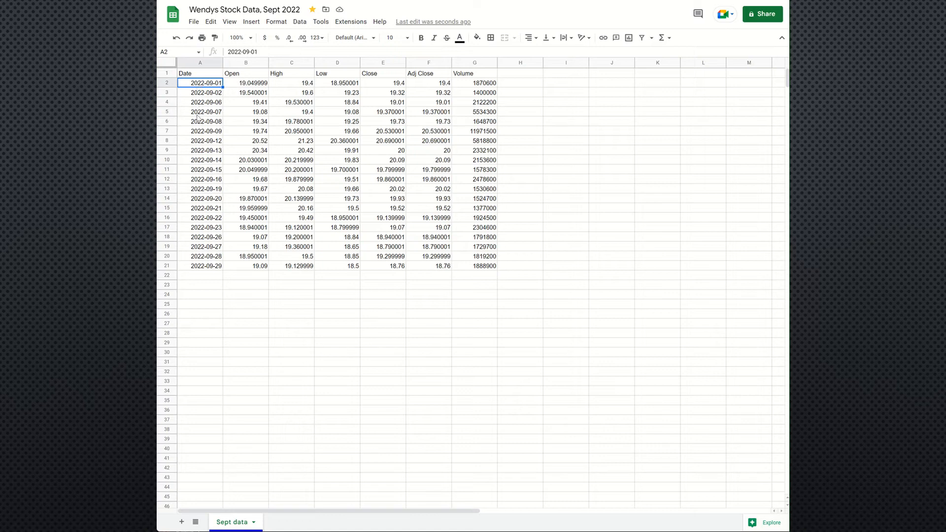
pyautogui.click(199, 76)
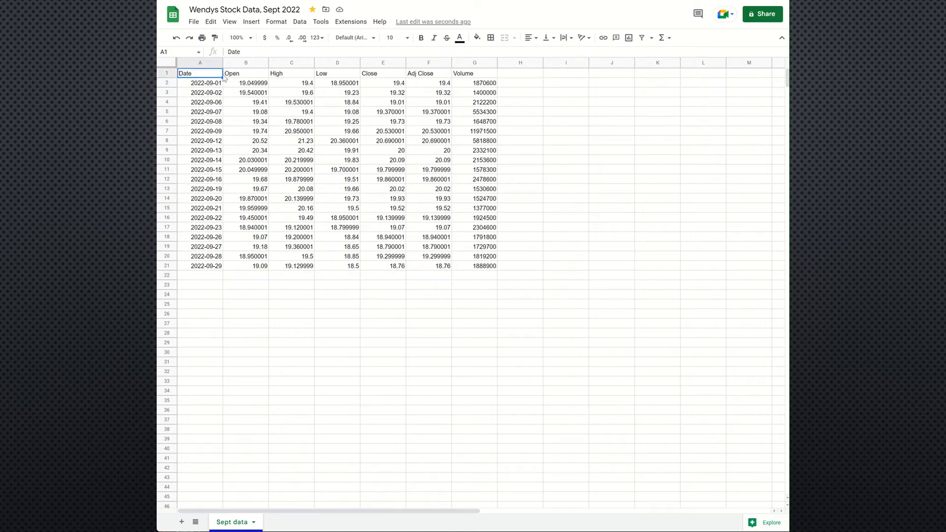
# Step: Examine the Open column's header and its first daily prices, plus one value in the High column
pyautogui.click(251, 75)
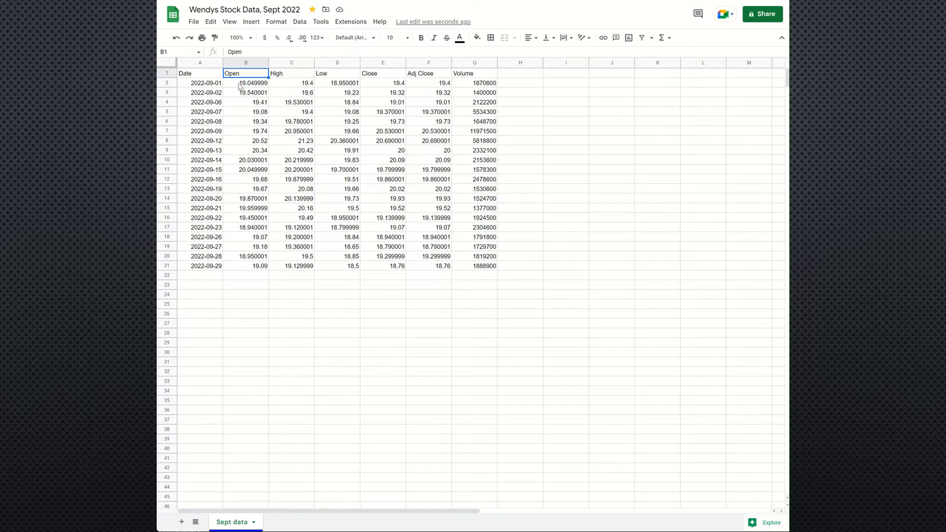
pyautogui.click(239, 86)
pyautogui.click(240, 95)
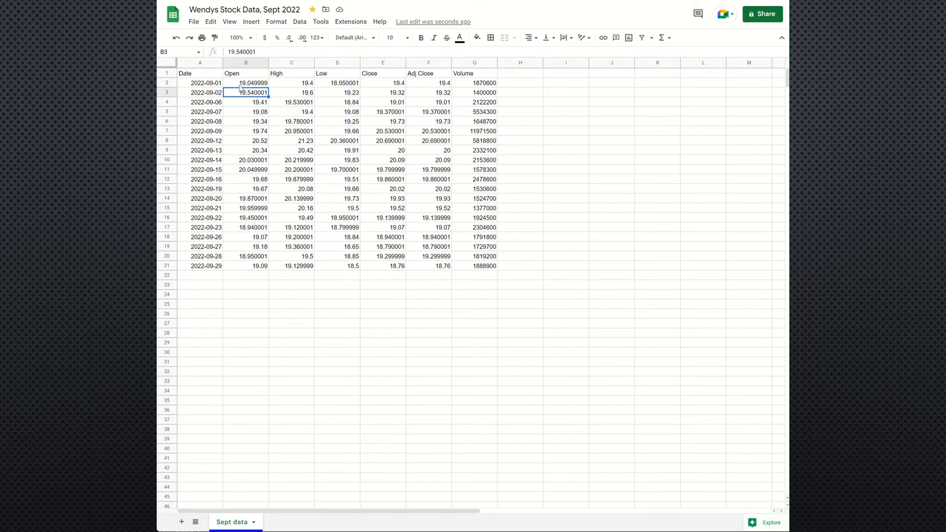
pyautogui.click(241, 86)
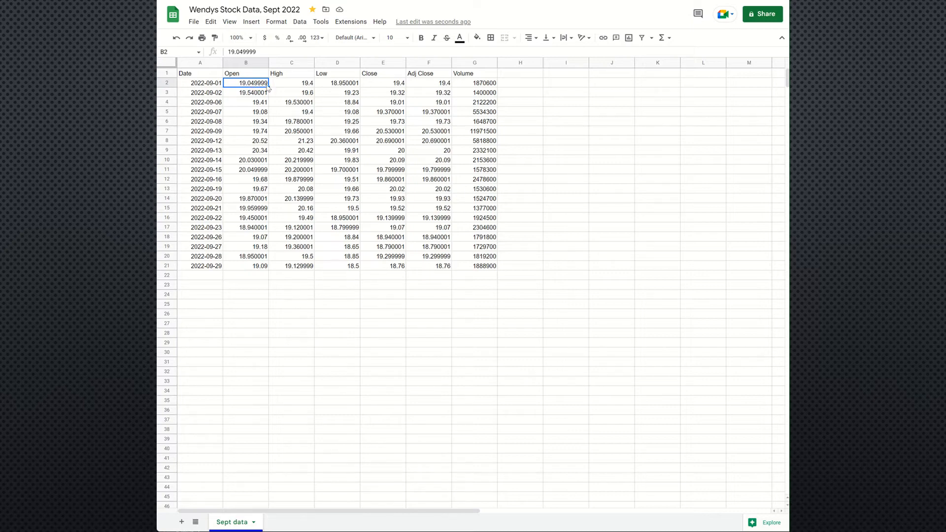
pyautogui.click(250, 96)
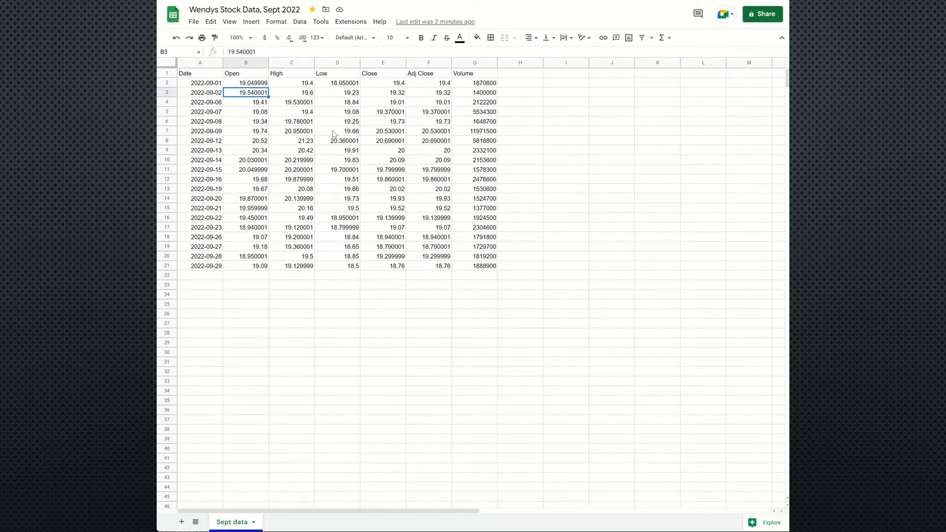
pyautogui.click(288, 124)
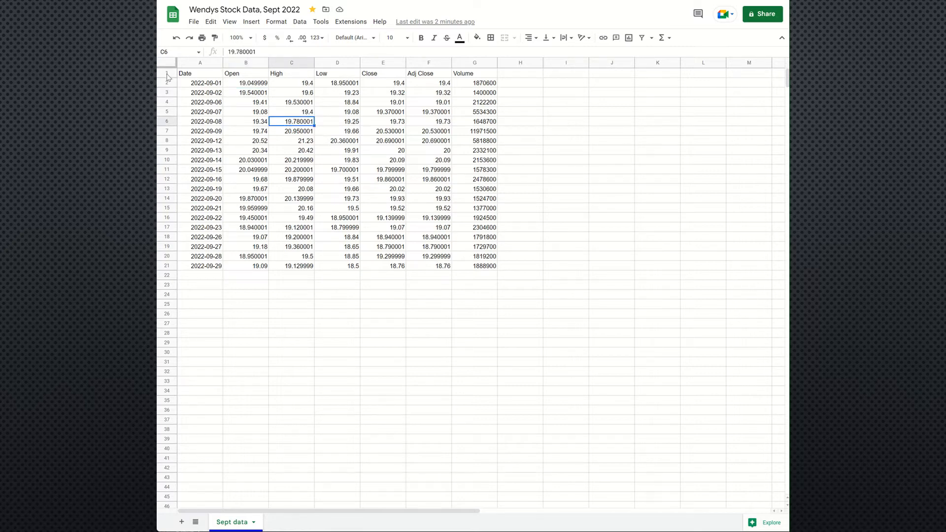
# Step: Make the whole header row 1 bold
pyautogui.click(167, 73)
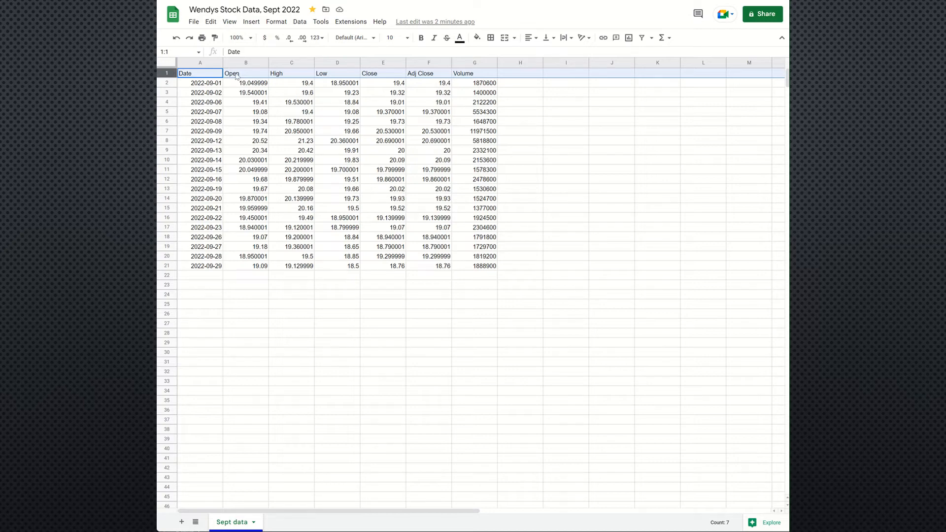
pyautogui.click(421, 38)
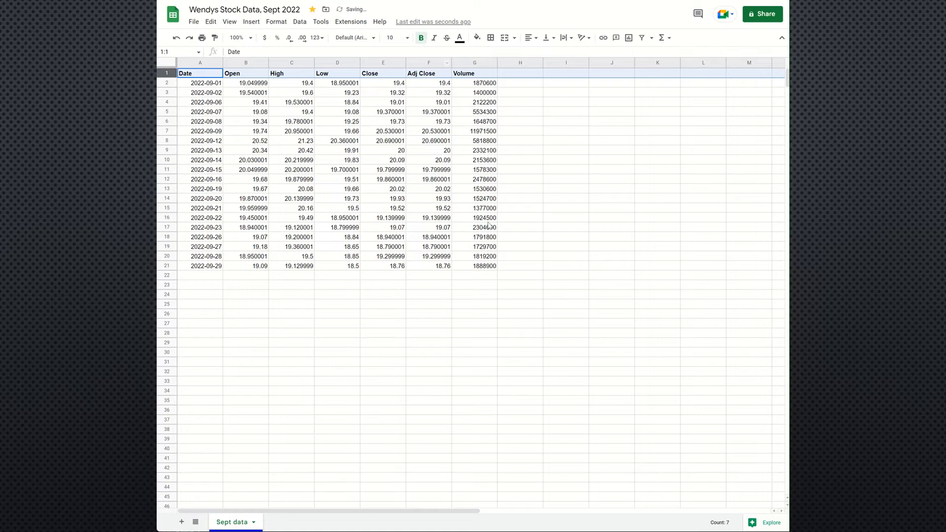
pyautogui.click(478, 105)
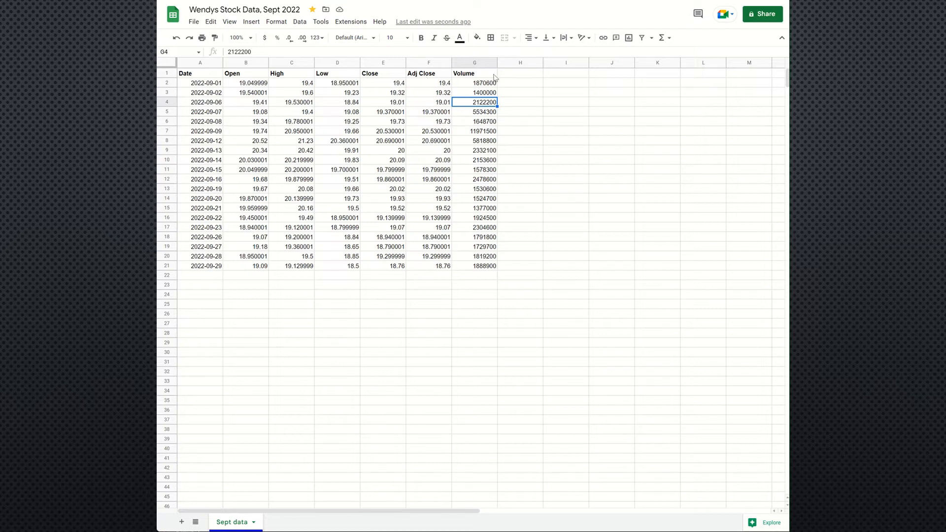
# Step: Try out the header row's bold formatting with a test word in cell H1 and clear the cell
pyautogui.click(167, 73)
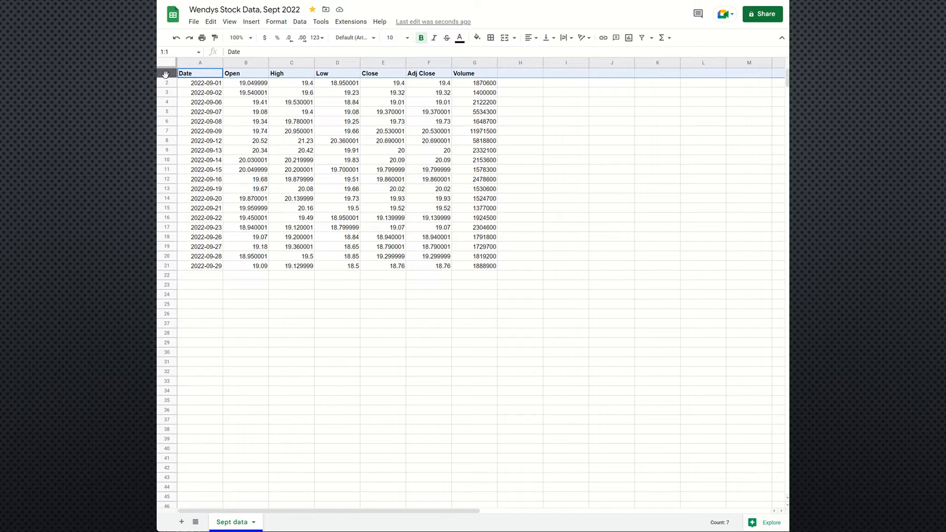
pyautogui.click(524, 75)
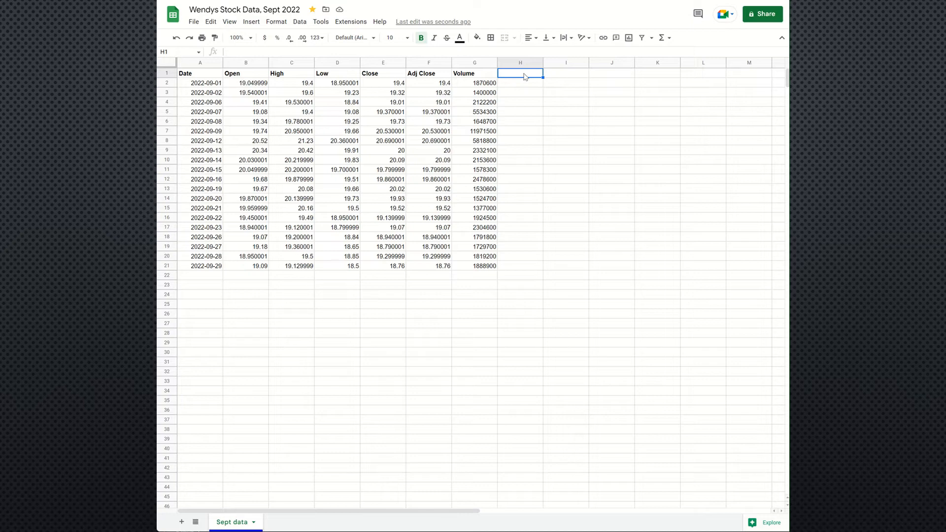
pyautogui.write('teested')
pyautogui.press('BackSpace')
pyautogui.press('BackSpace')
pyautogui.press('BackSpace')
pyautogui.write('s')
pyautogui.press('Return')
pyautogui.click(525, 76)
pyautogui.press('Delete')
# Step: Center the contents of columns A to G horizontally
pyautogui.moveTo(202, 63); pyautogui.dragTo(473, 63)
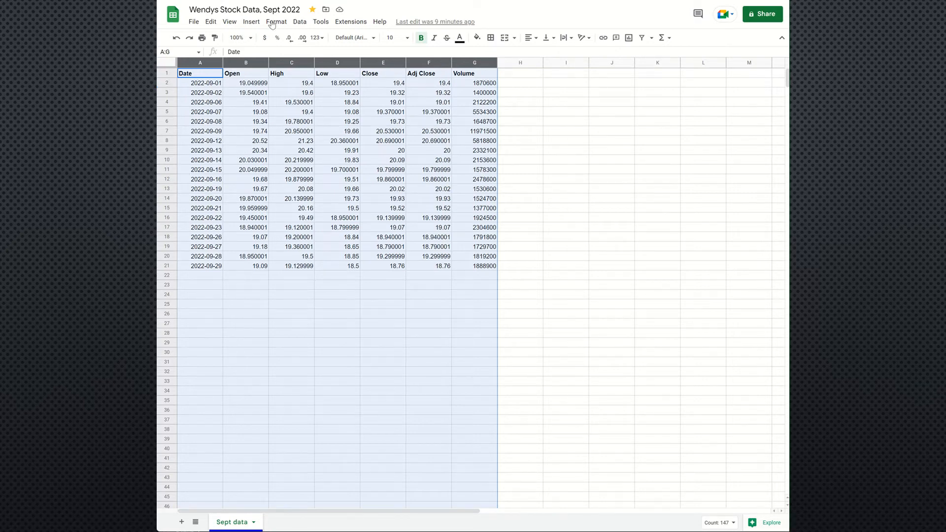
pyautogui.click(536, 39)
pyautogui.click(541, 55)
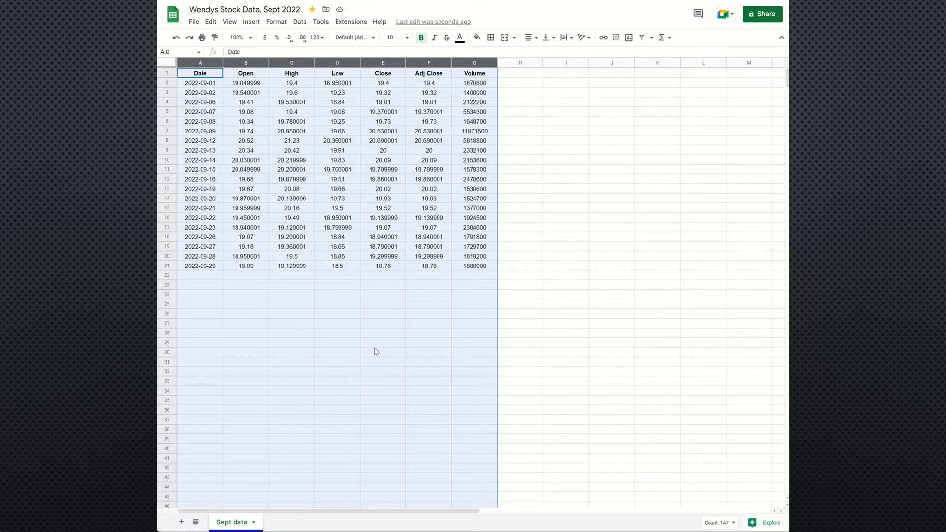
pyautogui.click(538, 274)
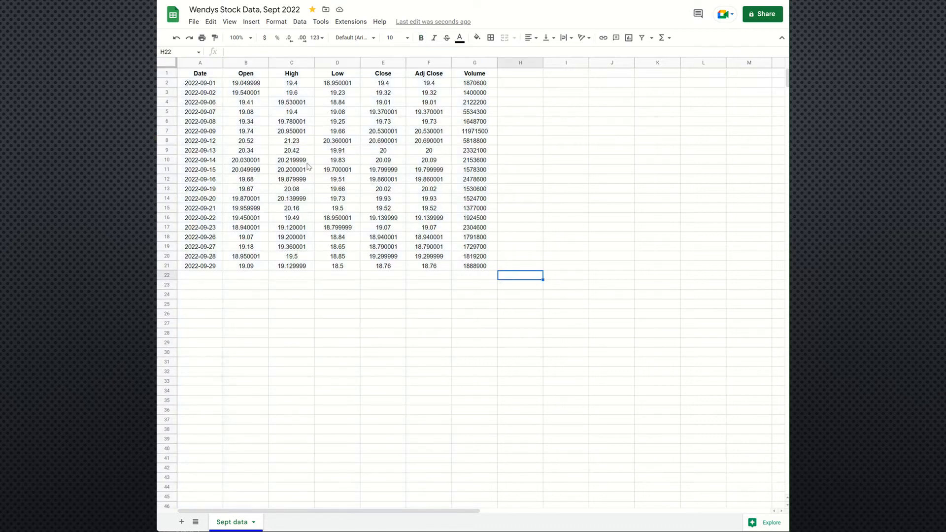
# Step: Change the header in cell B1 to "Open Price"
pyautogui.click(248, 74)
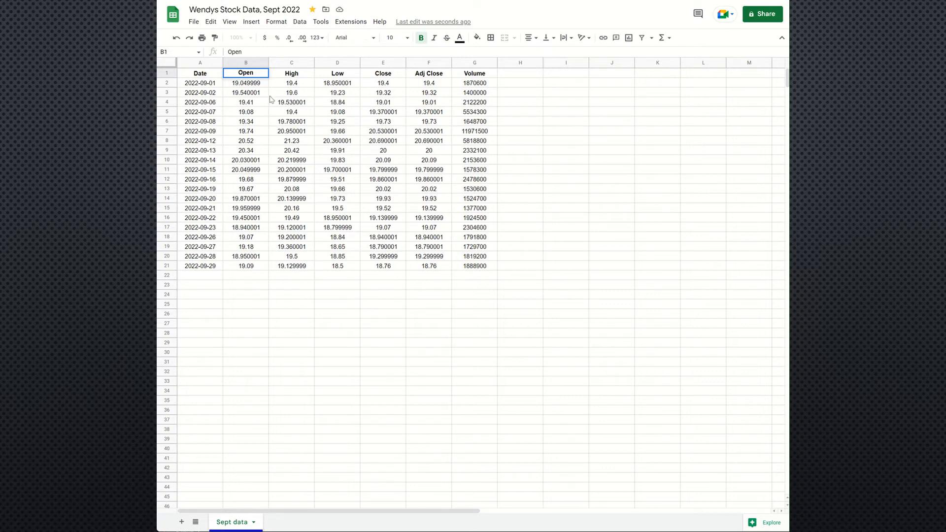
pyautogui.press('Return')
pyautogui.write('Price')
pyautogui.click(382, 75)
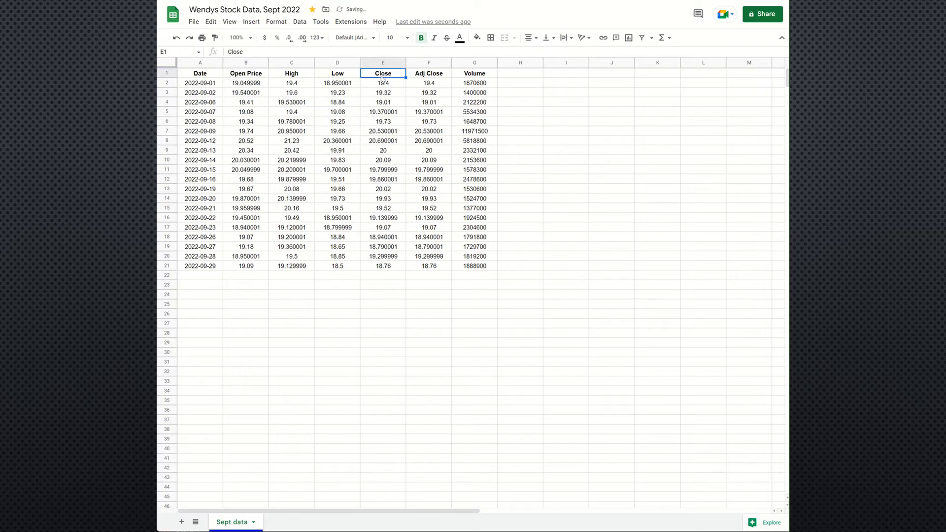
# Step: Change the header in cell E1 to "Close Price"
pyautogui.click(290, 53)
pyautogui.write('Pri')
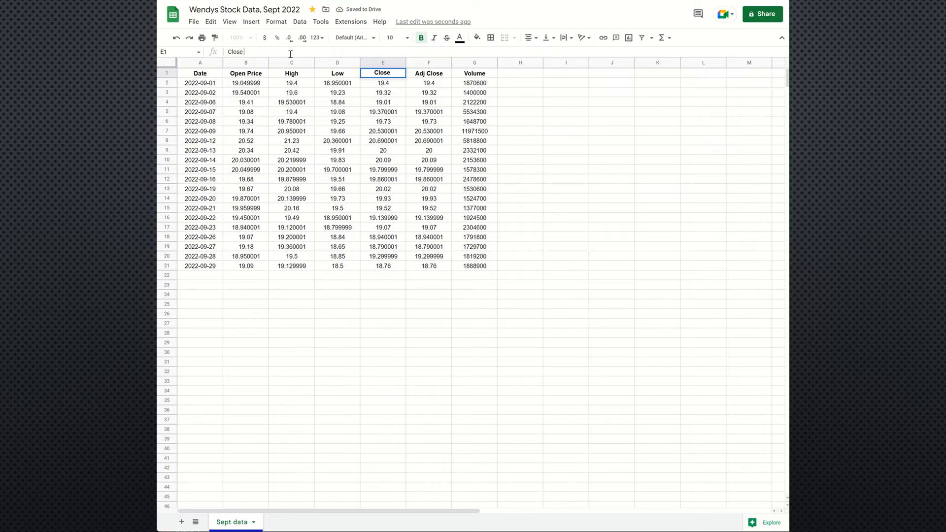
pyautogui.write('ce')
pyautogui.press('Return')
pyautogui.click(397, 95)
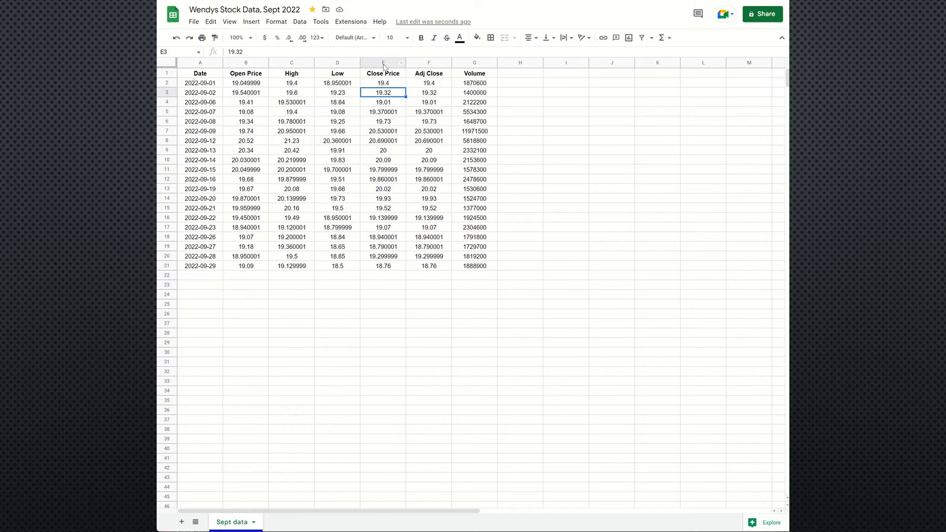
# Step: Move the whole Close Price column E so that it sits directly after the Open Price column
pyautogui.click(383, 63)
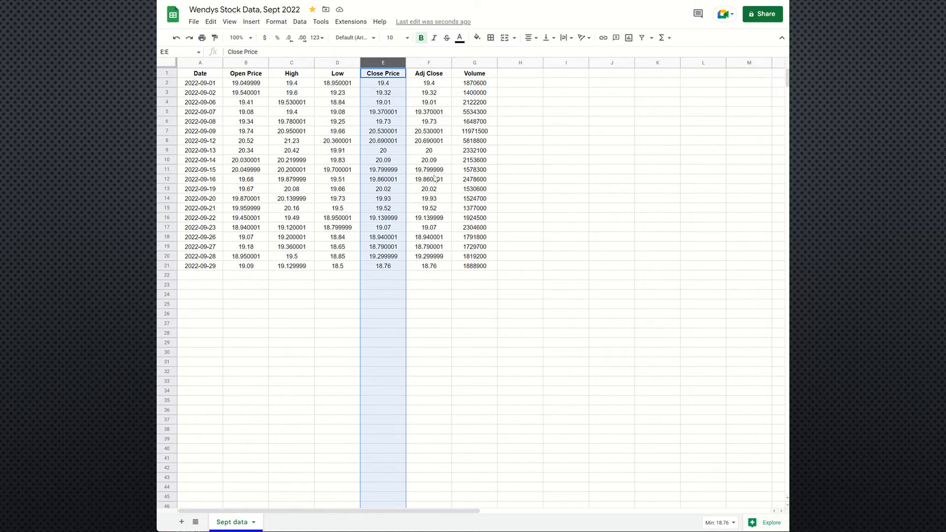
pyautogui.click(486, 315)
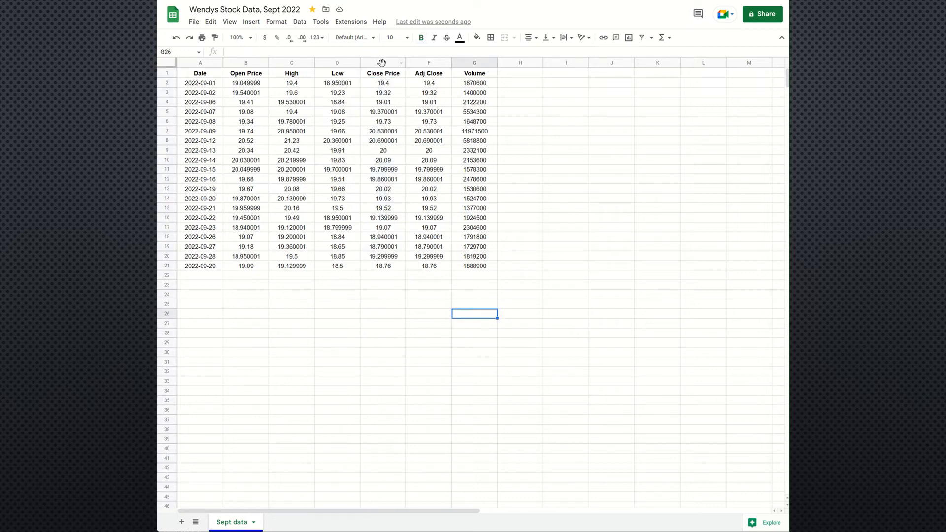
pyautogui.click(382, 63)
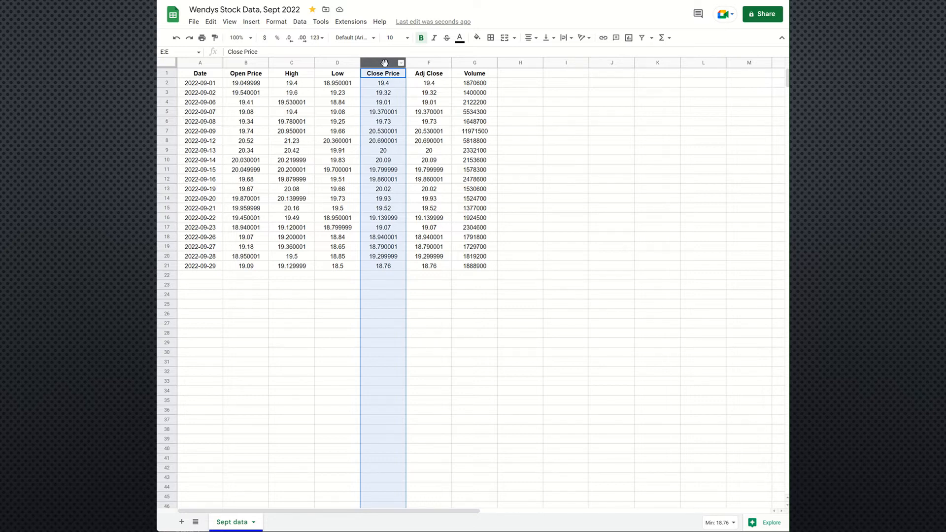
pyautogui.moveTo(384, 62); pyautogui.dragTo(354, 65)
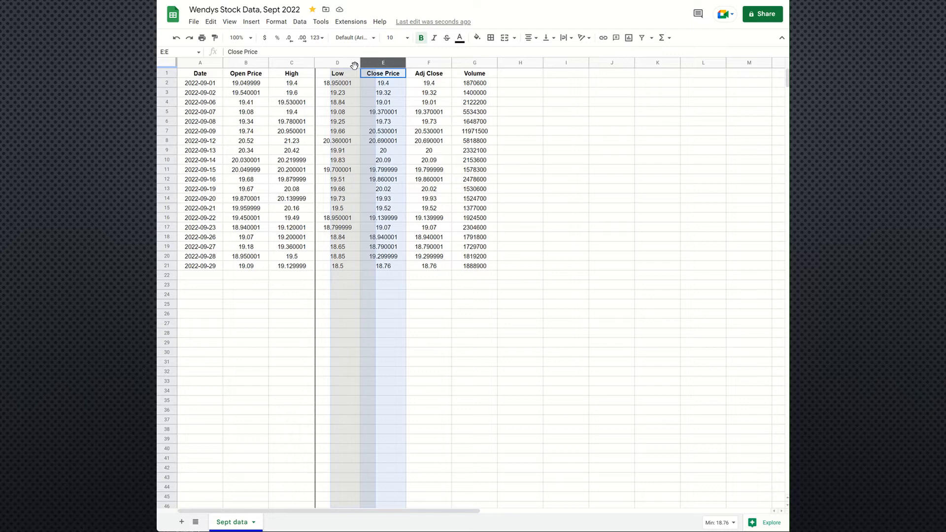
pyautogui.moveTo(354, 65); pyautogui.dragTo(310, 62)
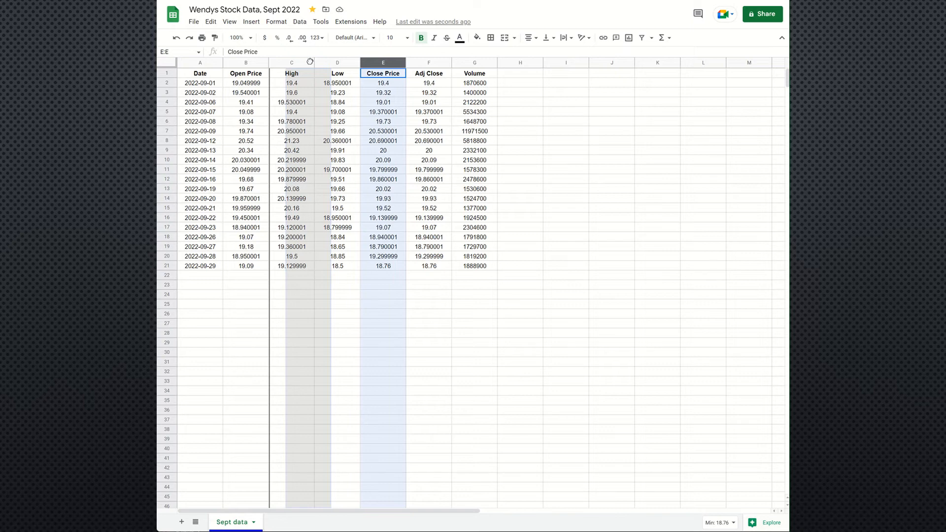
pyautogui.moveTo(310, 62); pyautogui.dragTo(301, 59)
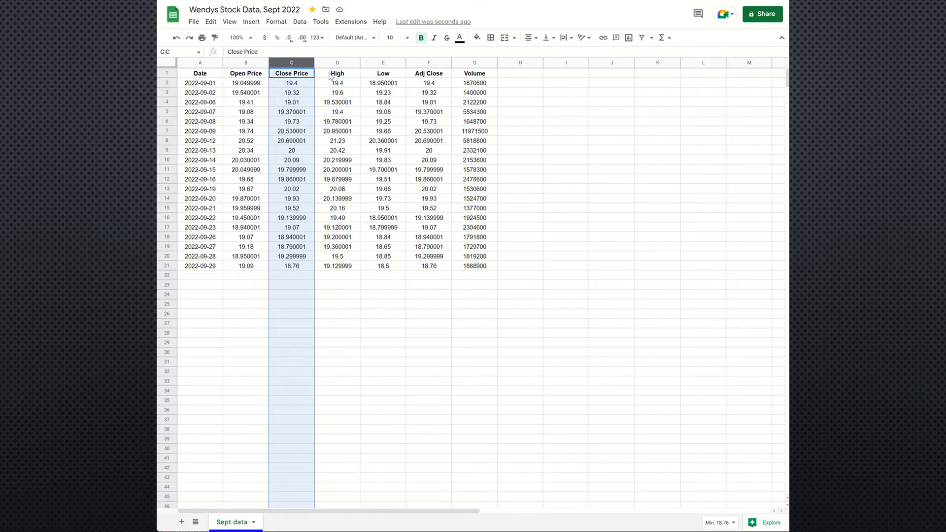
# Step: Extend the "Low" header in cell E1 to "Low Price of the Day"
pyautogui.click(330, 77)
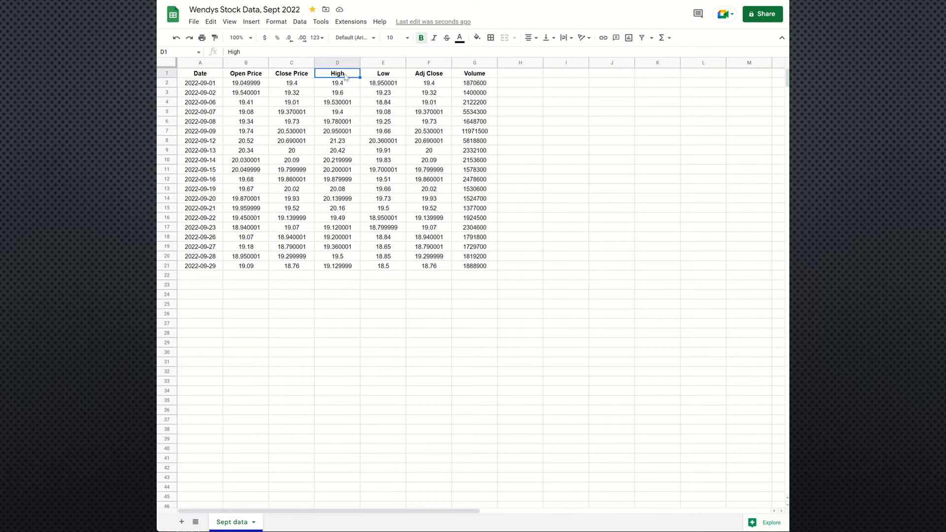
pyautogui.click(380, 77)
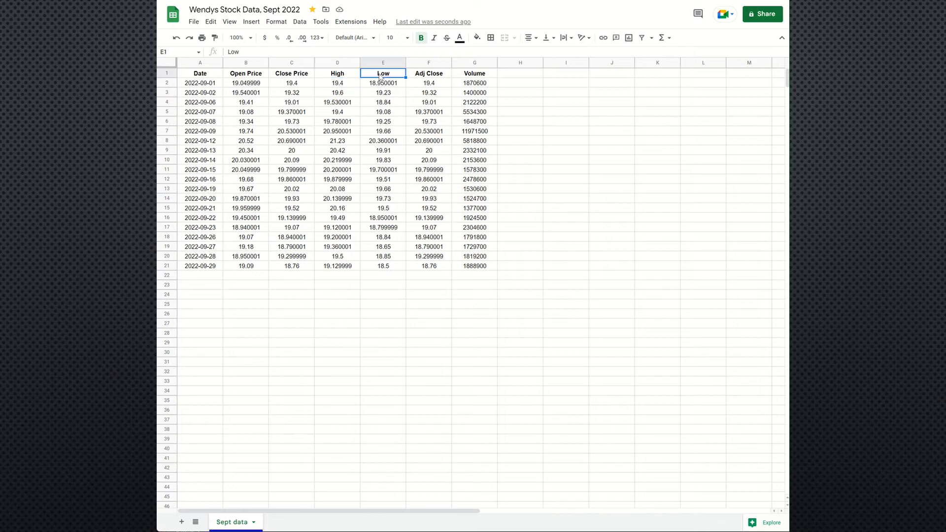
pyautogui.click(360, 51)
pyautogui.write('Price of the Day')
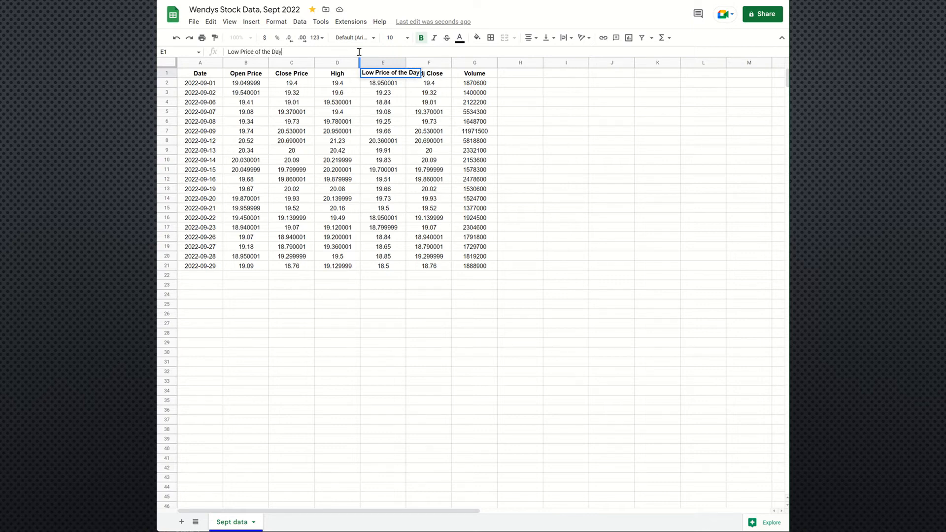
# Step: Extend the "High" header in cell D1 to "High Price of the Day"
pyautogui.click(324, 74)
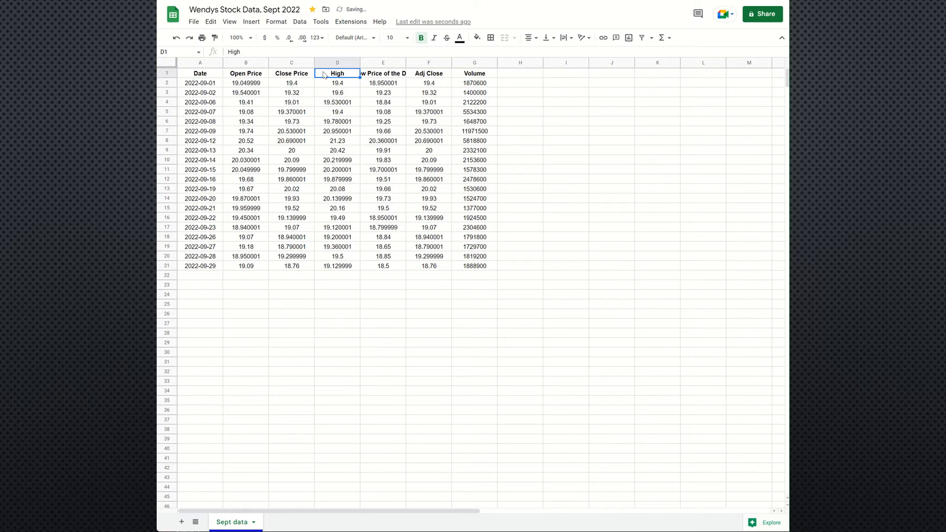
pyautogui.doubleClick(324, 74)
pyautogui.write('Price of the Day')
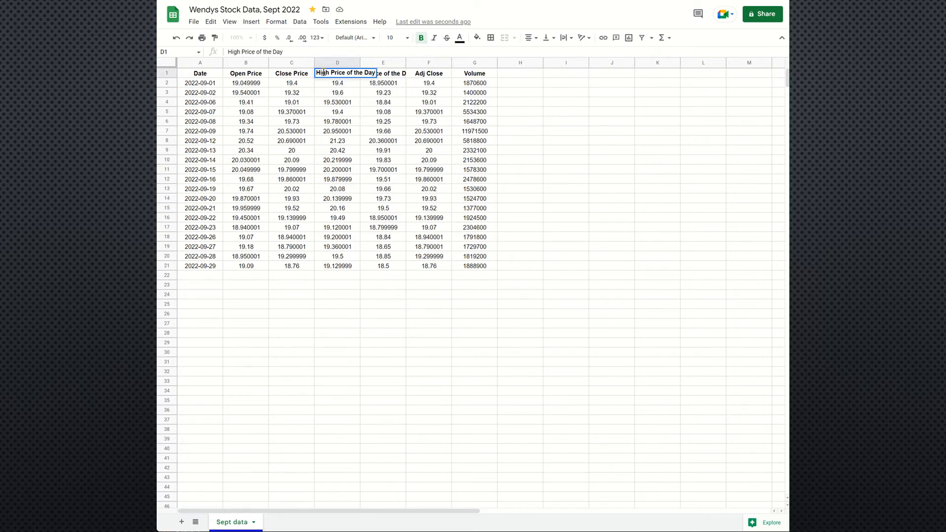
pyautogui.click(373, 102)
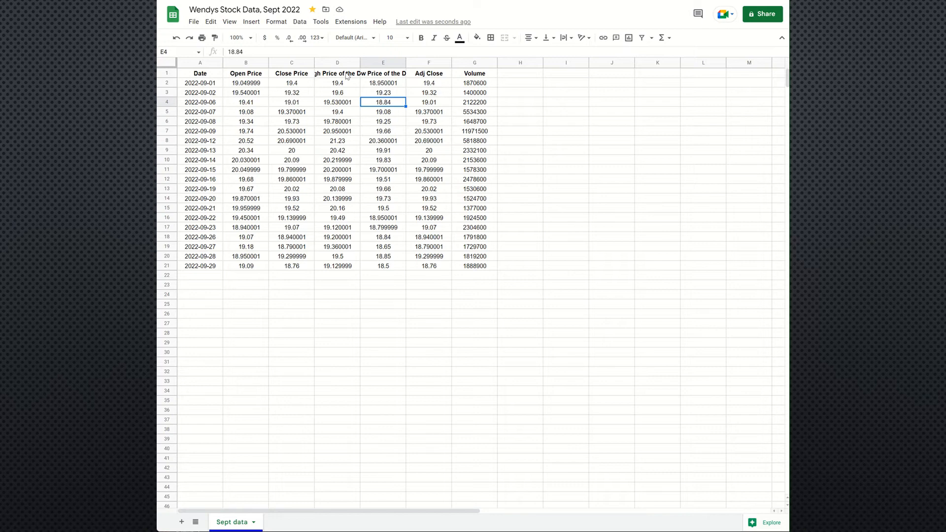
# Step: Wrap the text of the long headers in cells D1 and E1
pyautogui.click(347, 76)
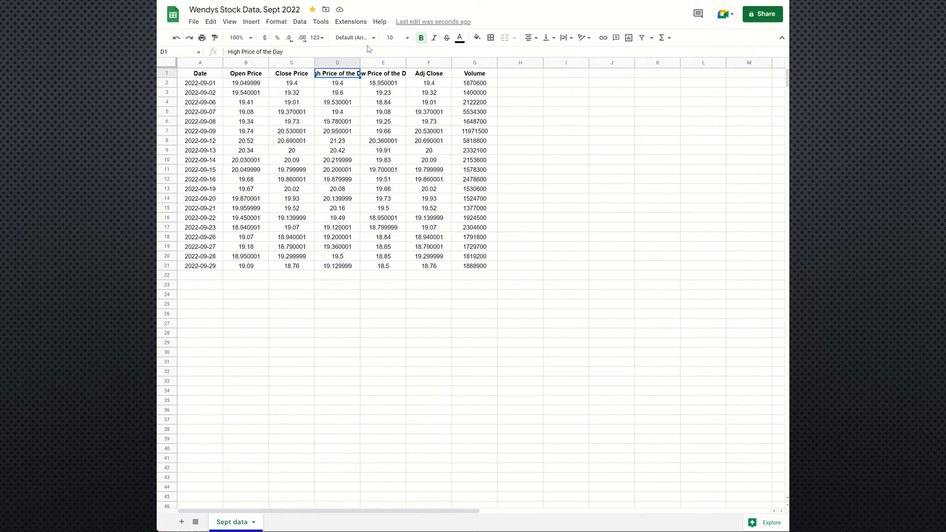
pyautogui.click(565, 39)
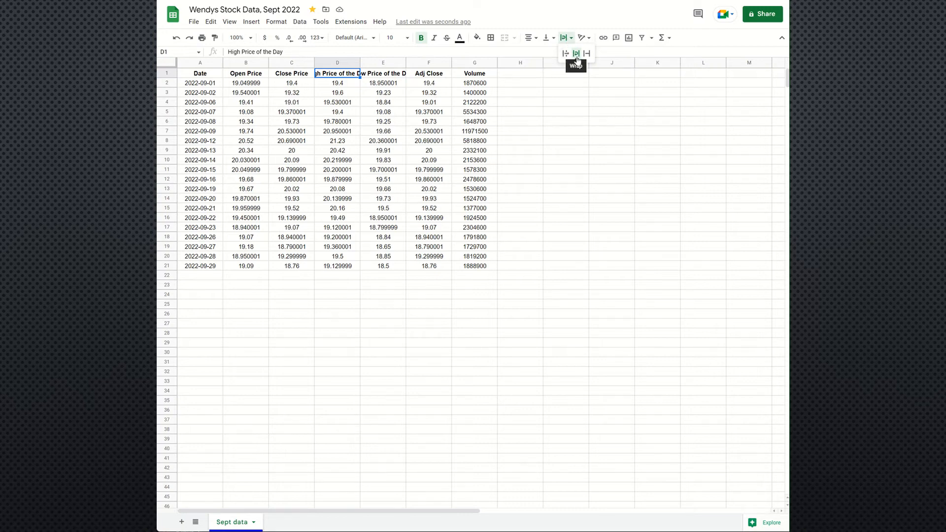
pyautogui.click(576, 60)
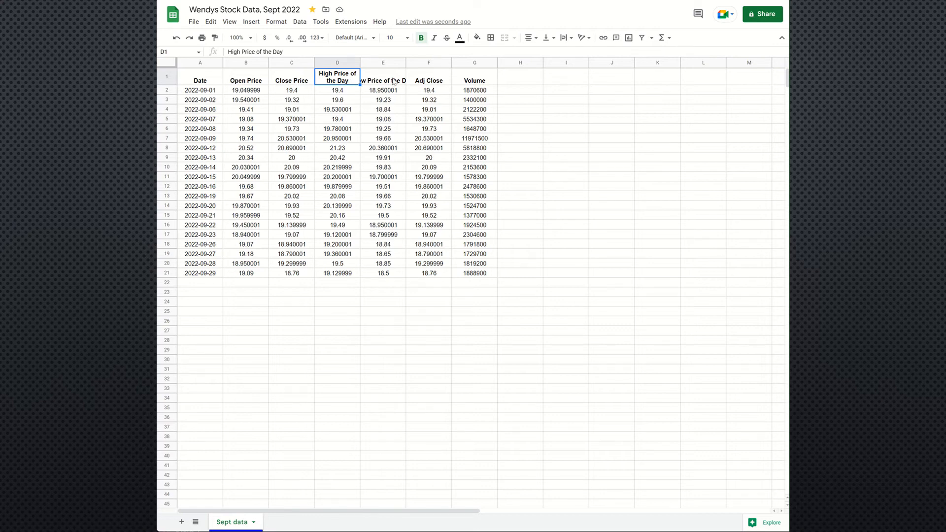
pyautogui.click(394, 81)
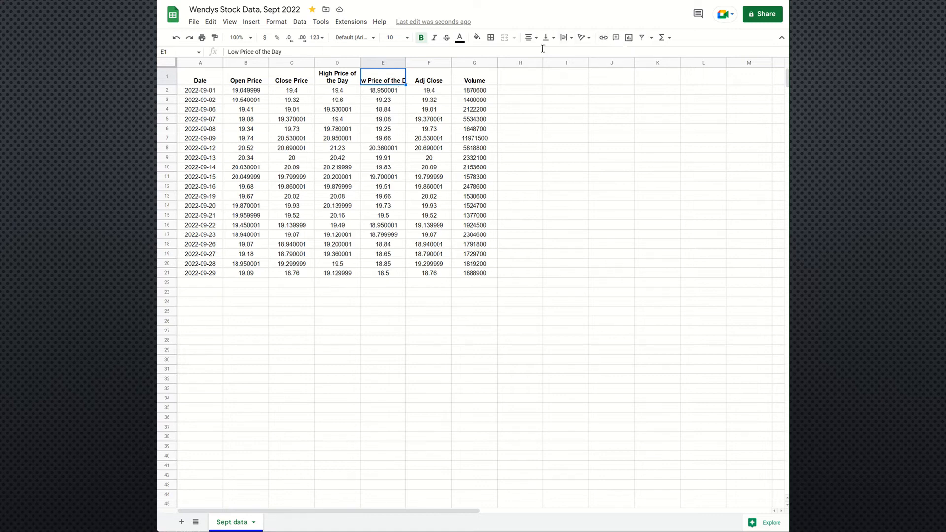
pyautogui.click(564, 39)
pyautogui.click(577, 55)
pyautogui.click(575, 82)
pyautogui.click(582, 112)
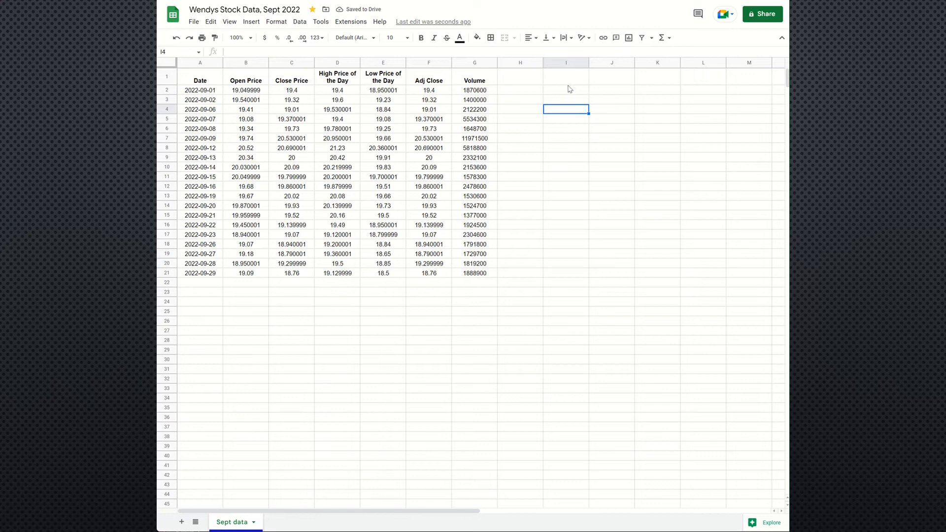
# Step: Move the Low Price of the Day column in front of the High Price of the Day column
pyautogui.click(517, 79)
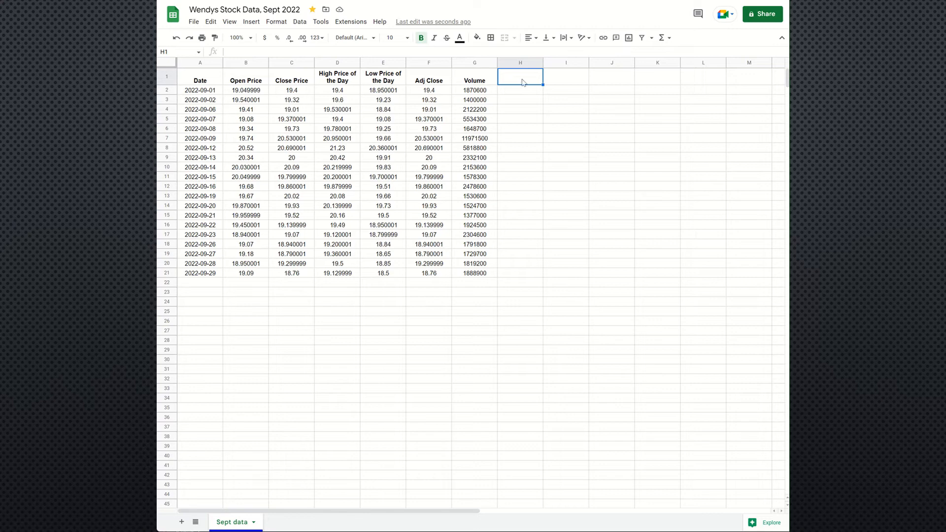
pyautogui.click(382, 63)
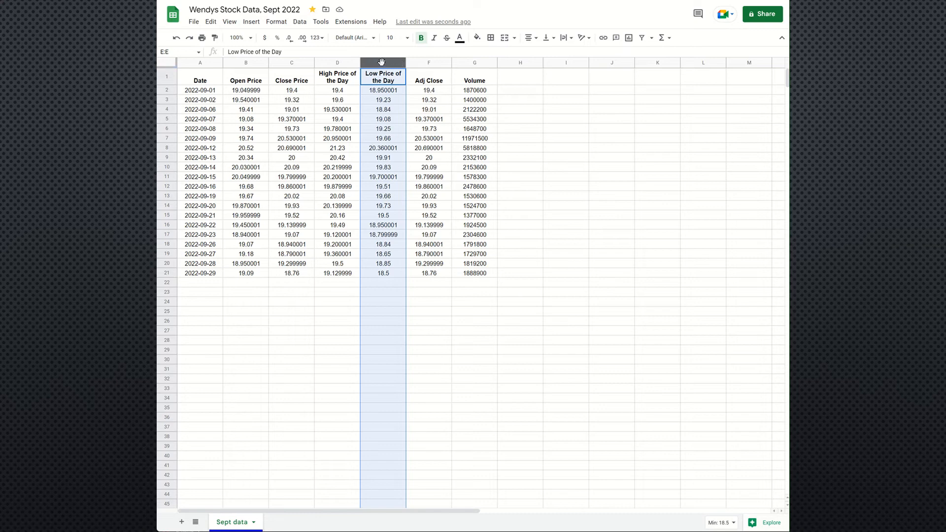
pyautogui.moveTo(382, 61); pyautogui.dragTo(349, 64)
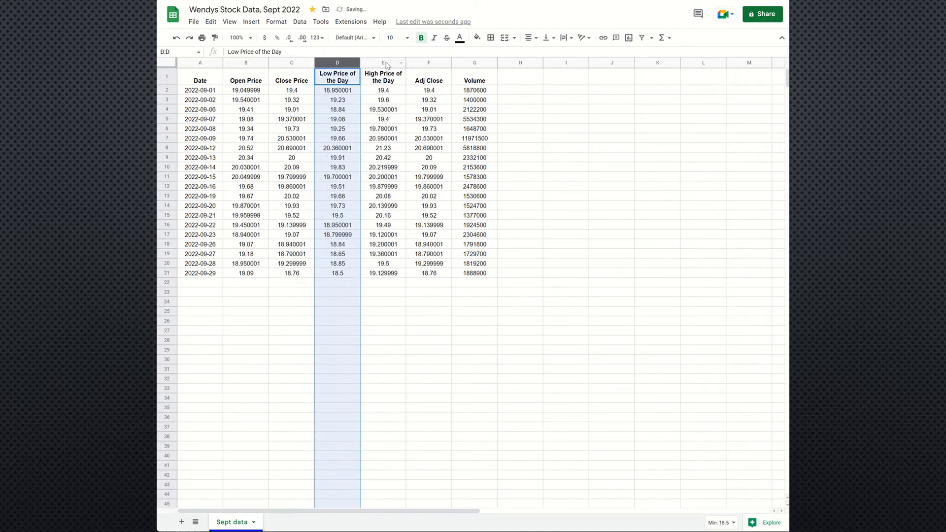
# Step: Compare the Adj Close values in column F with the Close Price values in column C for rows 2 to 4
pyautogui.click(432, 62)
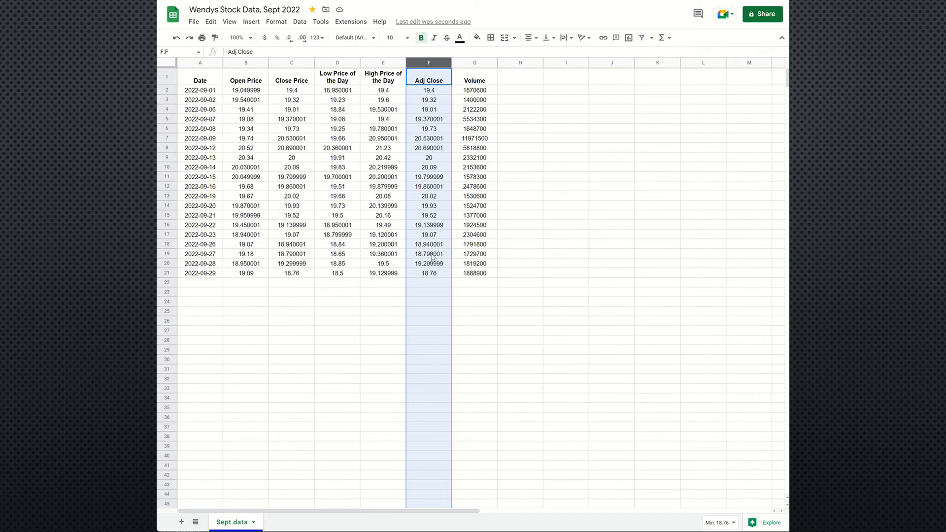
pyautogui.click(432, 91)
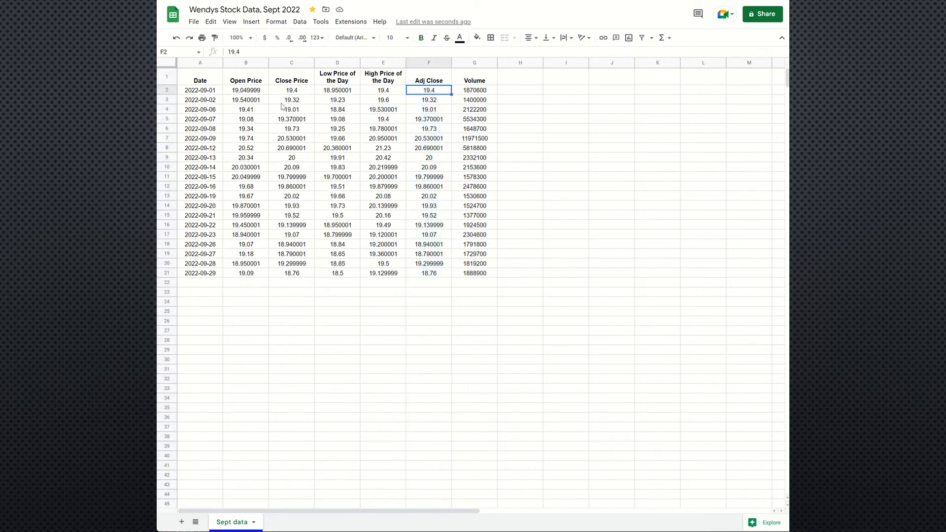
pyautogui.click(300, 92)
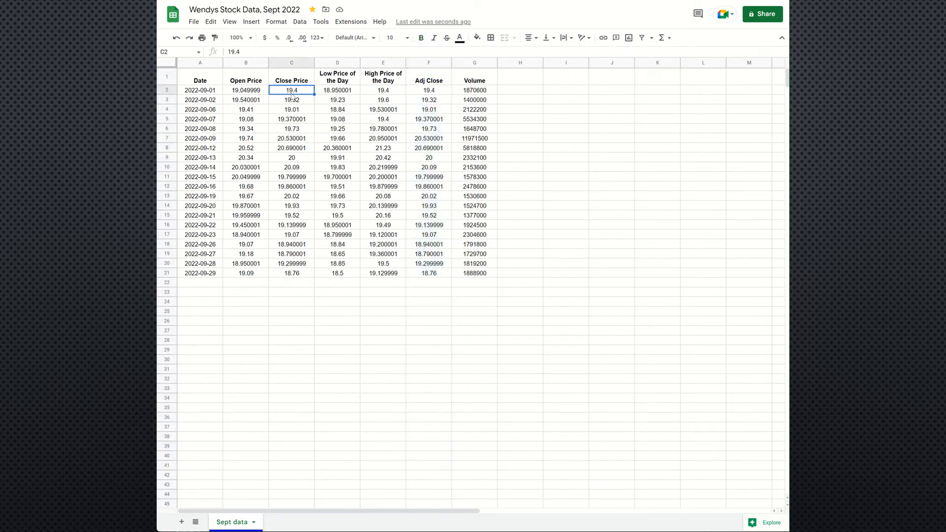
pyautogui.click(434, 94)
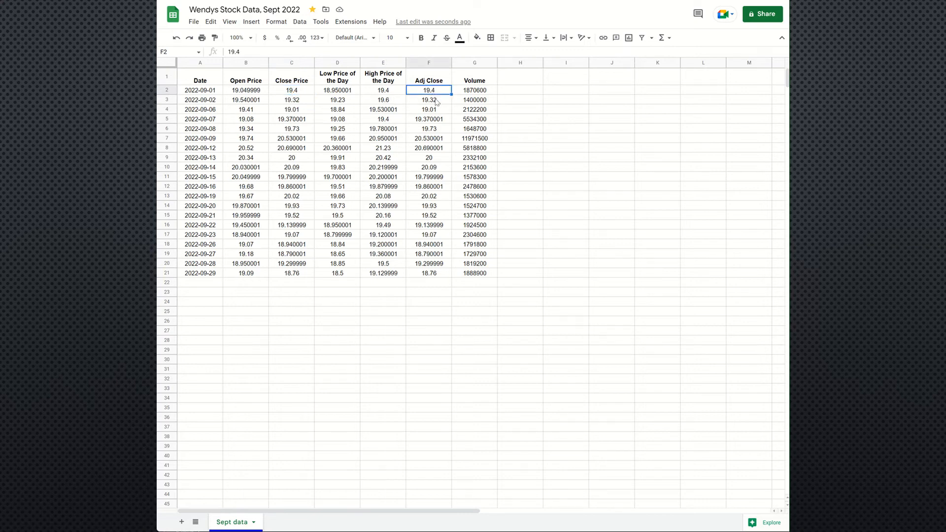
pyautogui.click(437, 102)
pyautogui.click(300, 102)
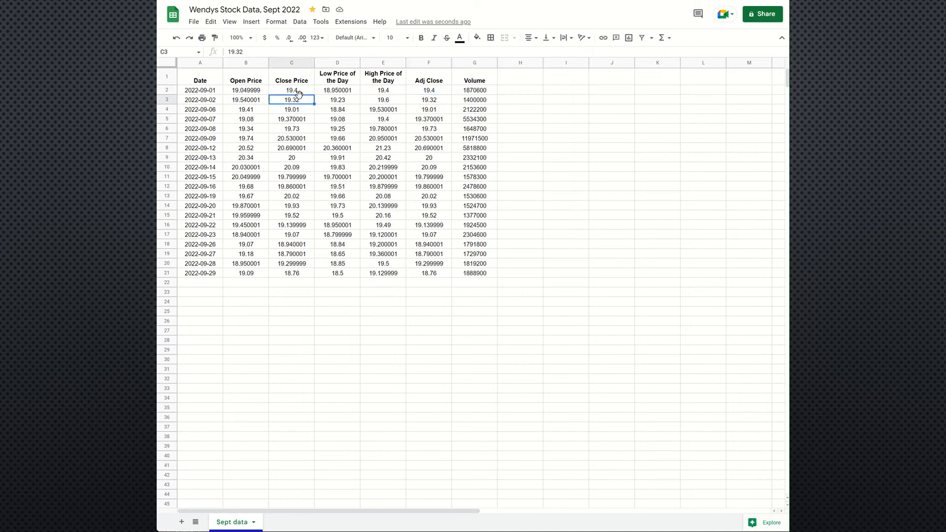
pyautogui.click(296, 111)
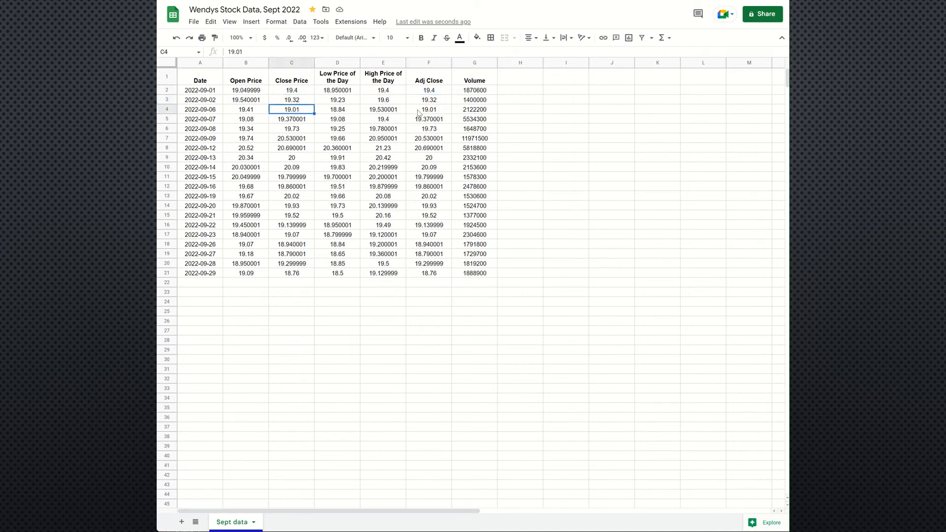
pyautogui.click(418, 111)
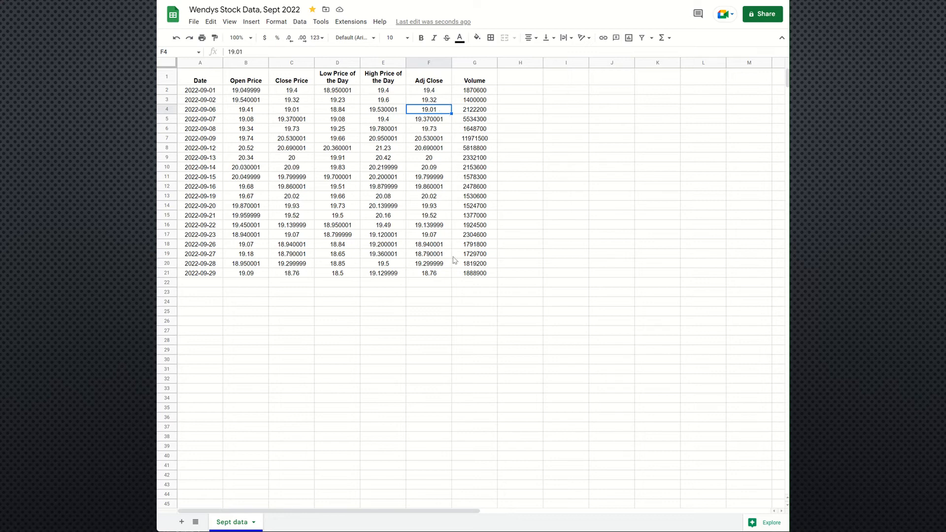
# Step: Clear all contents of the Adj Close column F, including its header
pyautogui.click(429, 60)
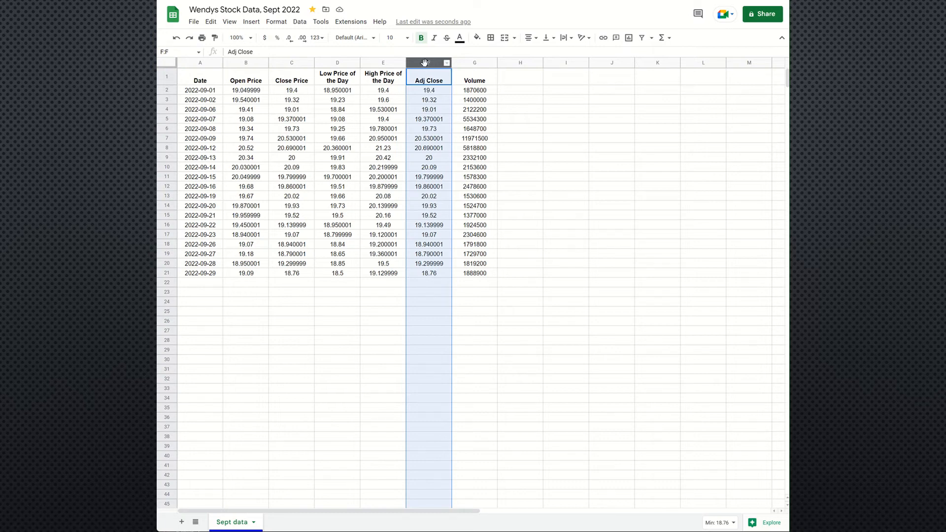
pyautogui.press('Delete')
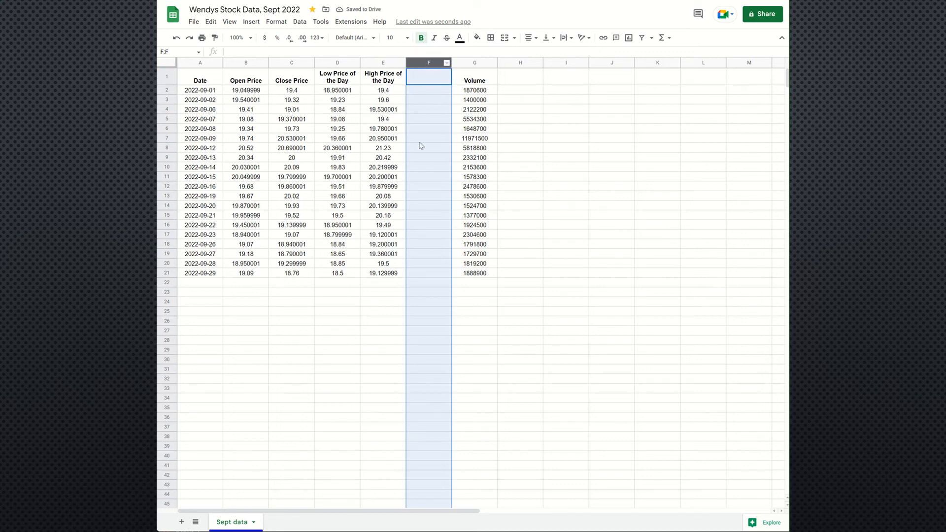
pyautogui.click(416, 171)
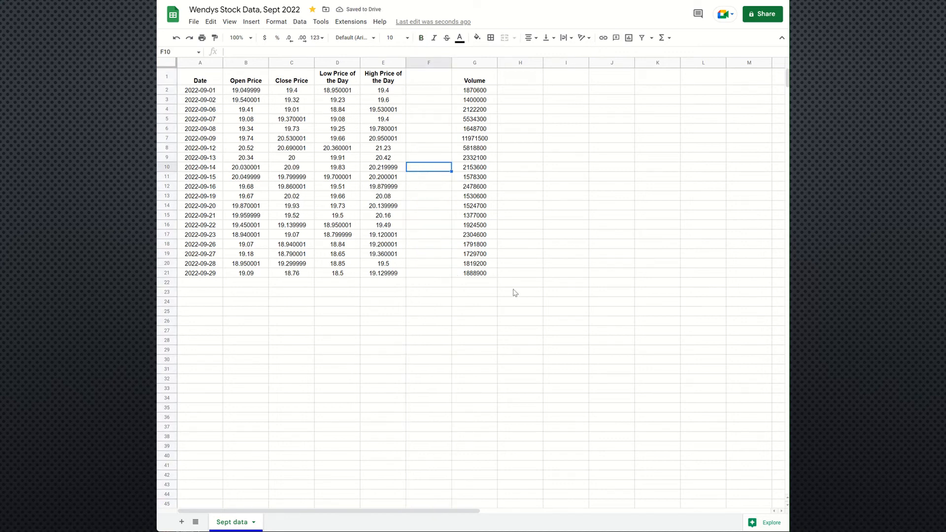
pyautogui.click(476, 289)
pyautogui.click(440, 284)
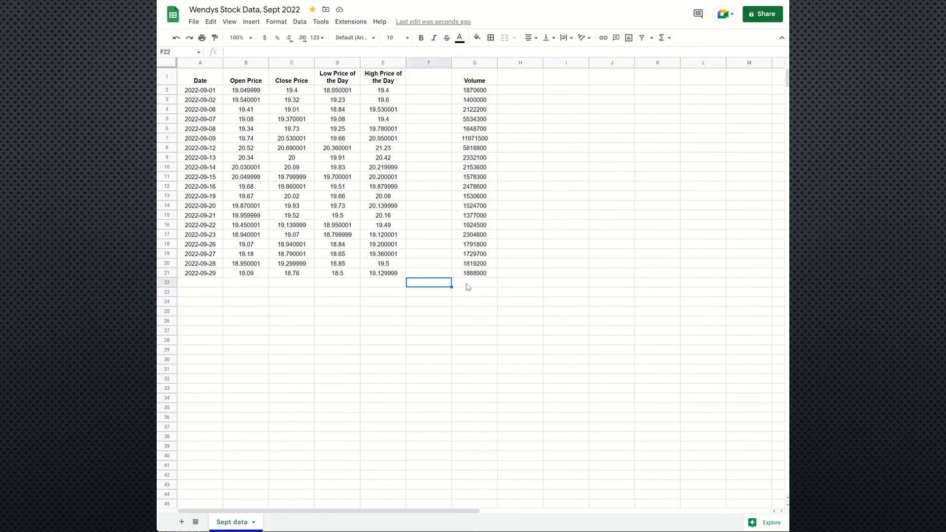
pyautogui.click(466, 284)
pyautogui.click(507, 279)
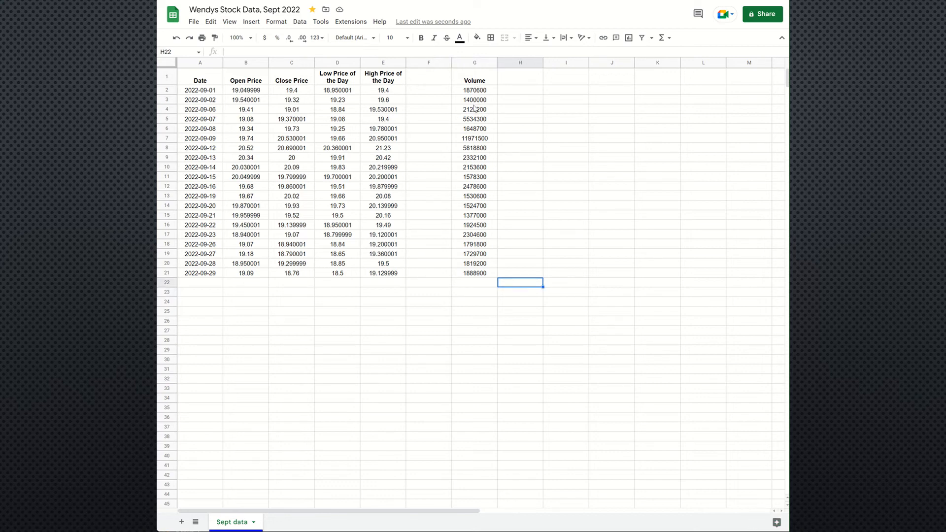
# Step: Move the Volume column from column G into the empty column F, next to the High Price of the Day column
pyautogui.click(473, 62)
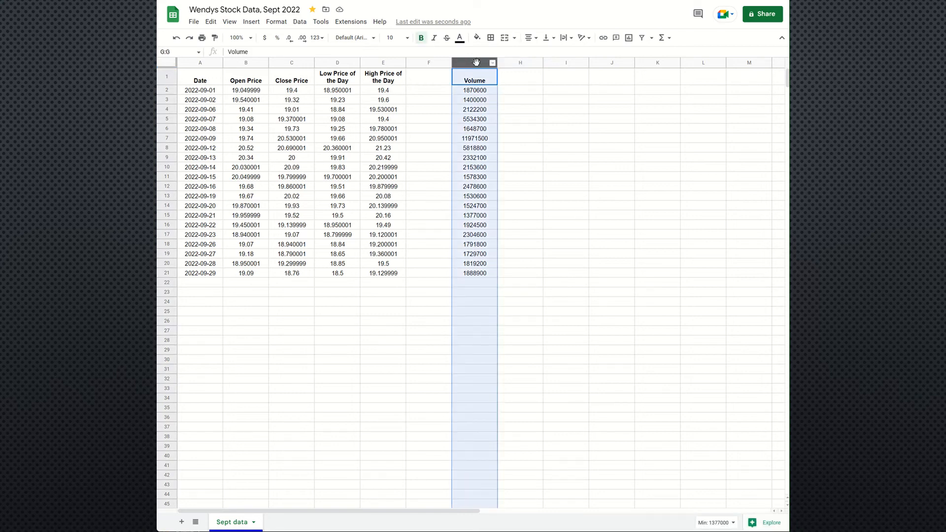
pyautogui.moveTo(476, 62); pyautogui.dragTo(436, 65)
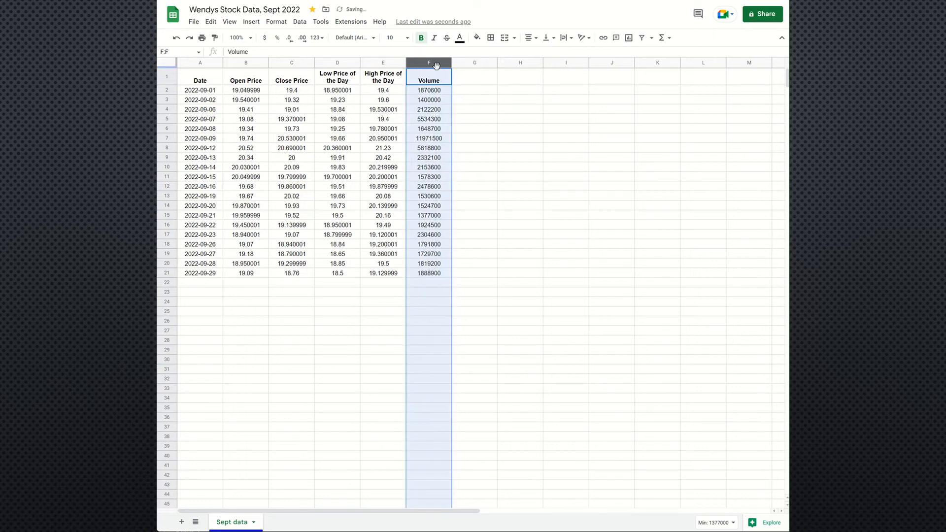
pyautogui.click(432, 81)
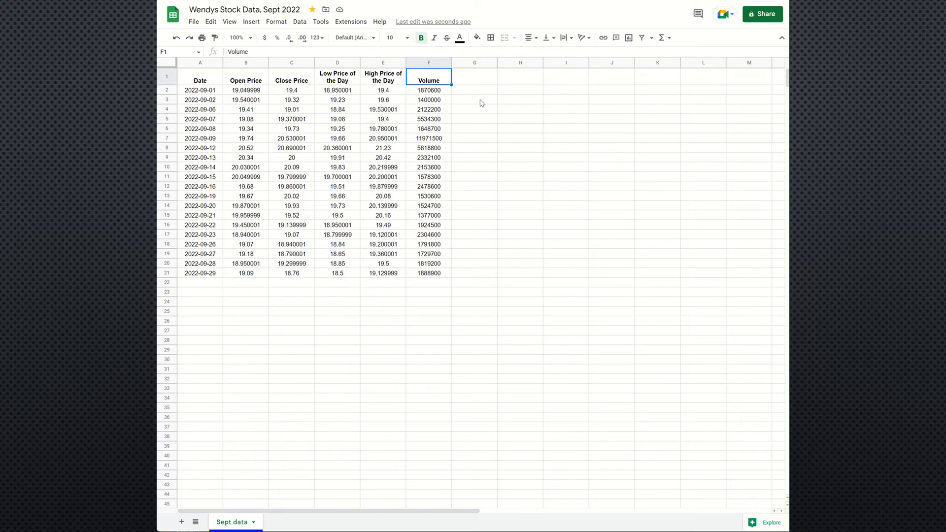
pyautogui.click(436, 93)
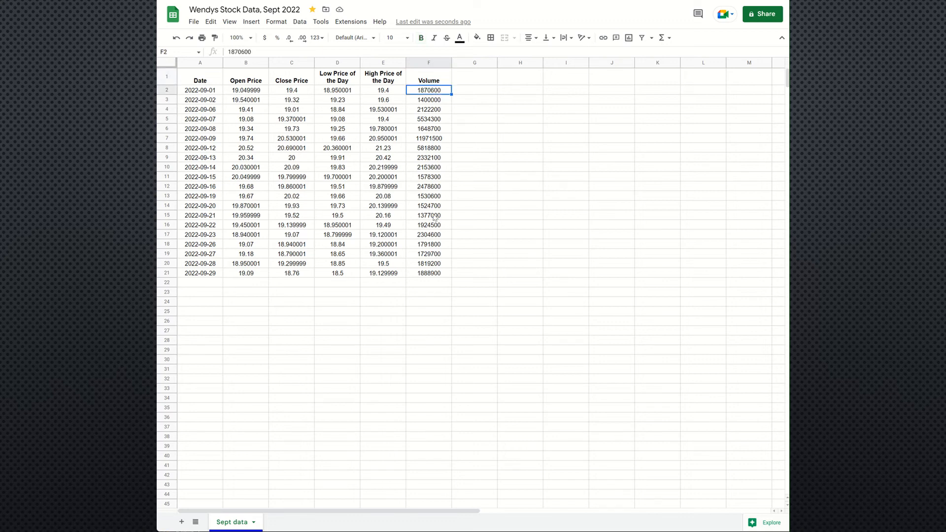
pyautogui.click(244, 92)
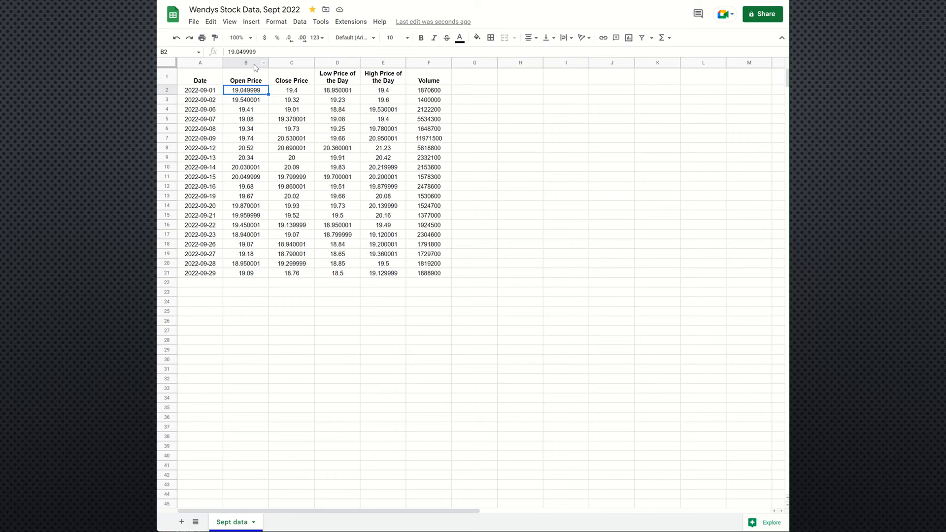
pyautogui.moveTo(245, 65); pyautogui.dragTo(376, 63)
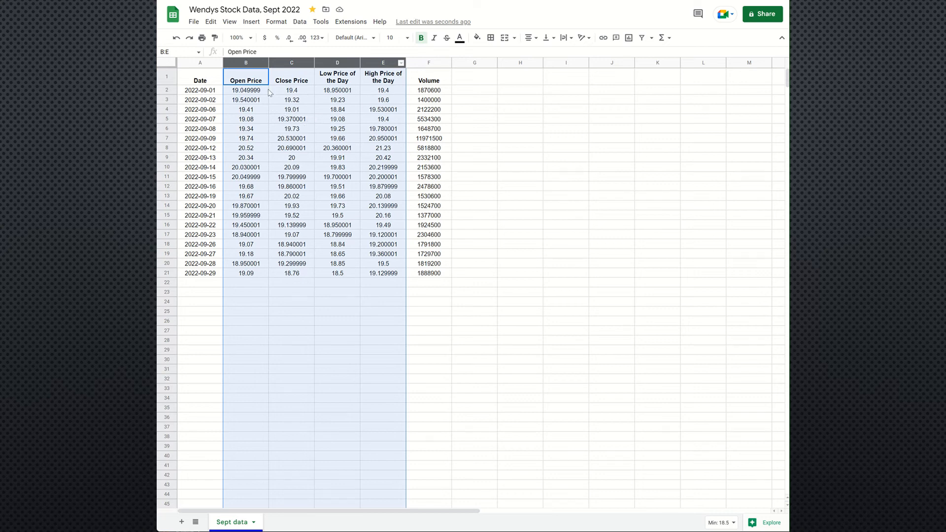
pyautogui.click(281, 24)
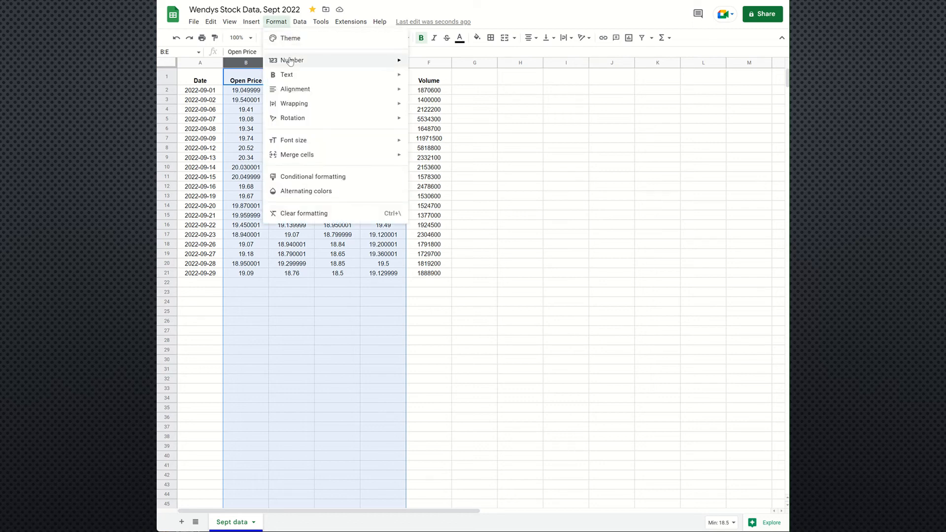
pyautogui.moveTo(291, 61)
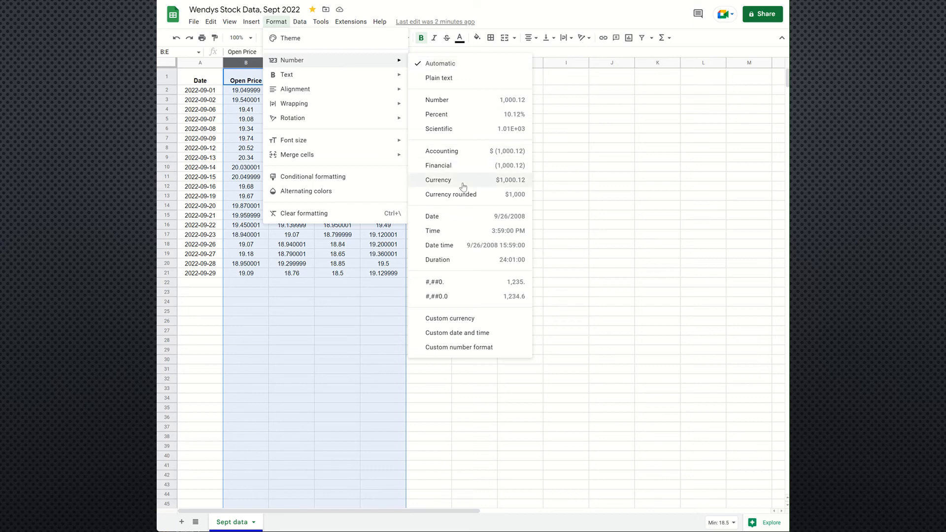
pyautogui.click(567, 132)
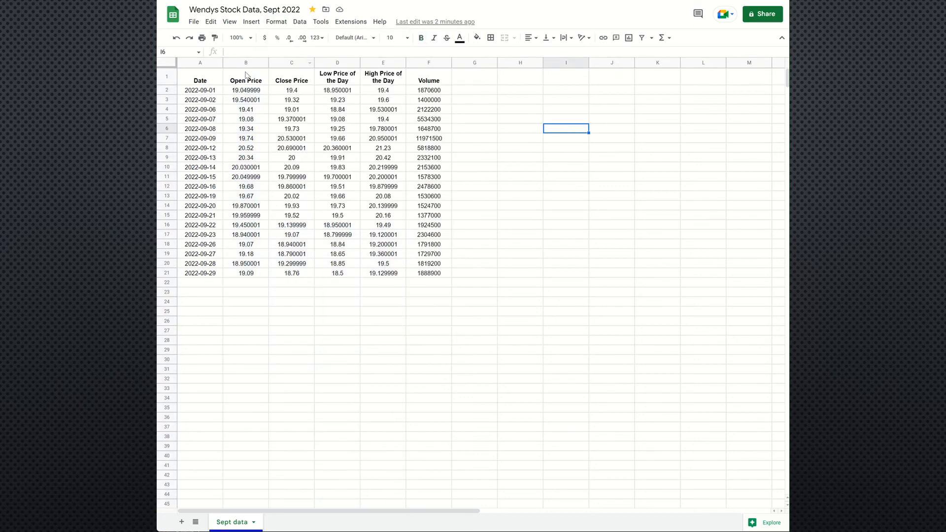
# Step: Format the four price columns B through E as currency in dollars
pyautogui.moveTo(243, 64); pyautogui.dragTo(387, 64)
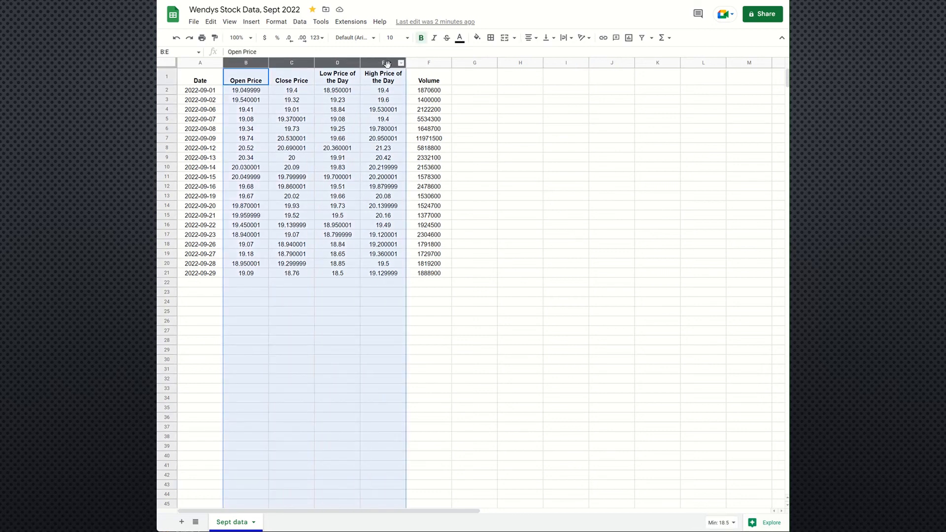
pyautogui.click(264, 39)
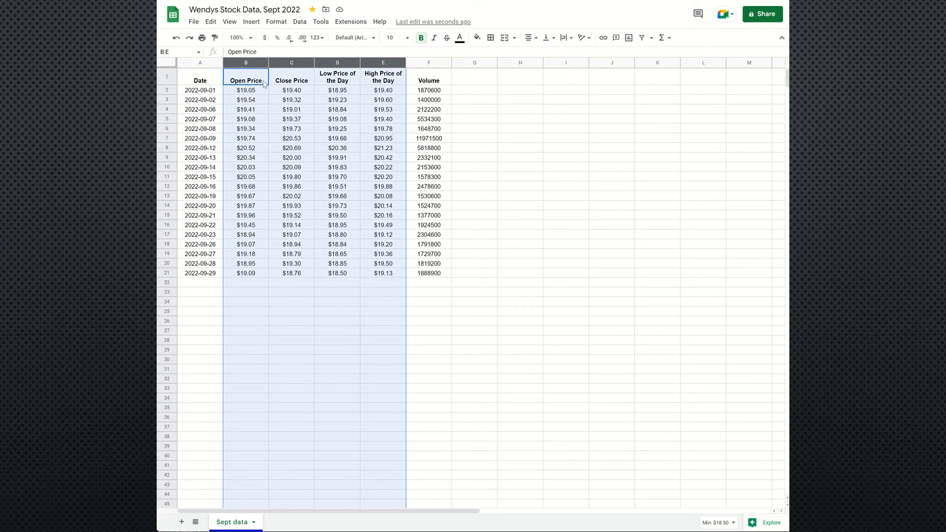
# Step: Try the Financial number format on the price columns B through E, and return them to the dollar currency format
pyautogui.click(273, 21)
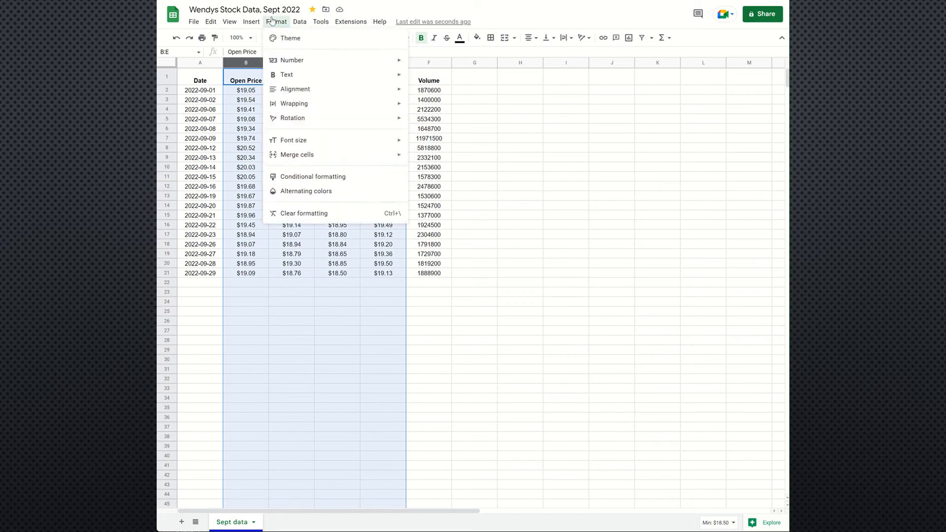
pyautogui.moveTo(293, 61)
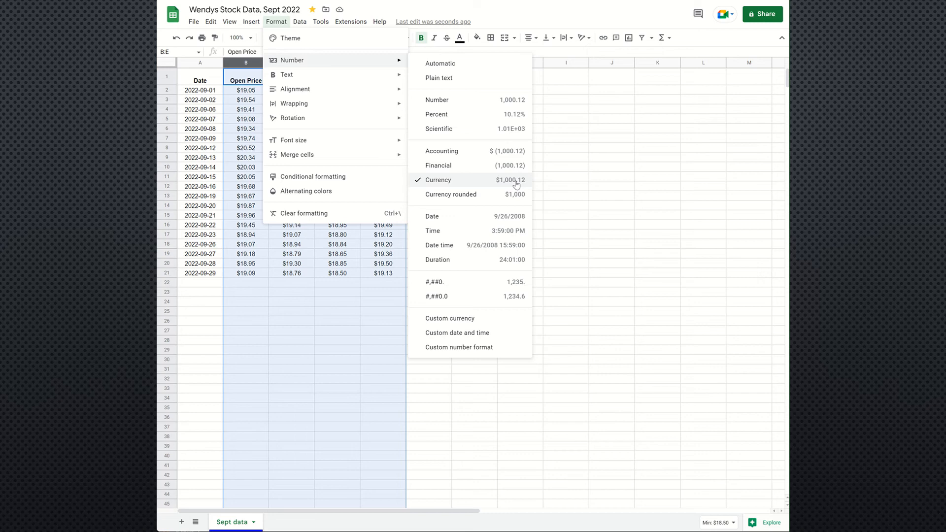
pyautogui.click(470, 165)
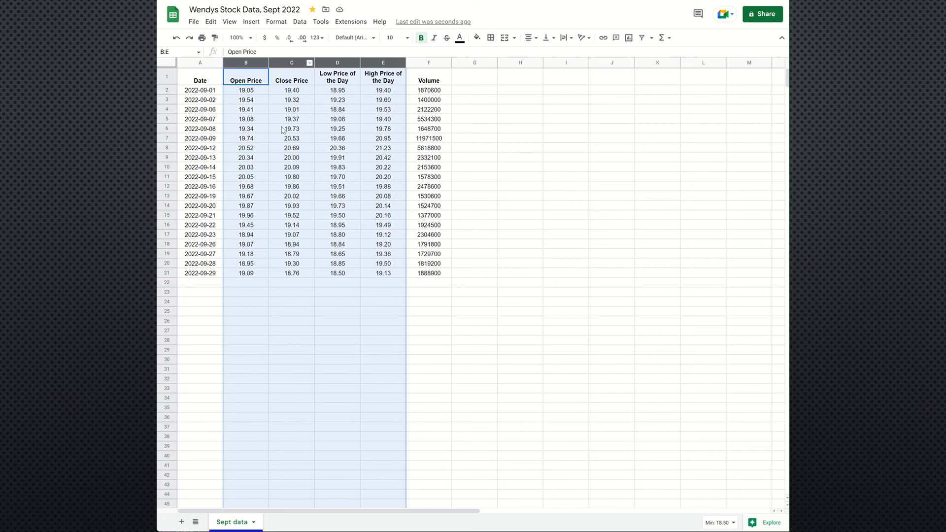
pyautogui.click(263, 42)
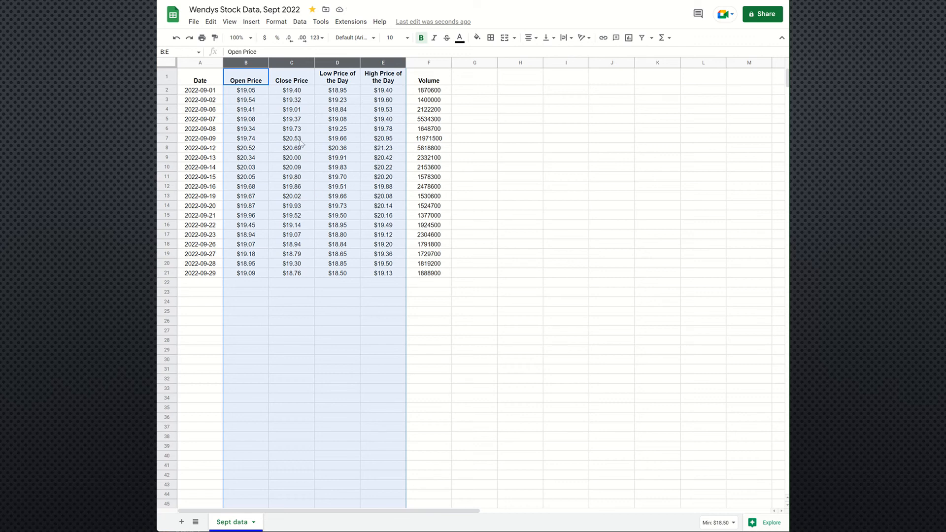
# Step: Apply the Number format with thousands separators to the whole Volume column F
pyautogui.click(428, 63)
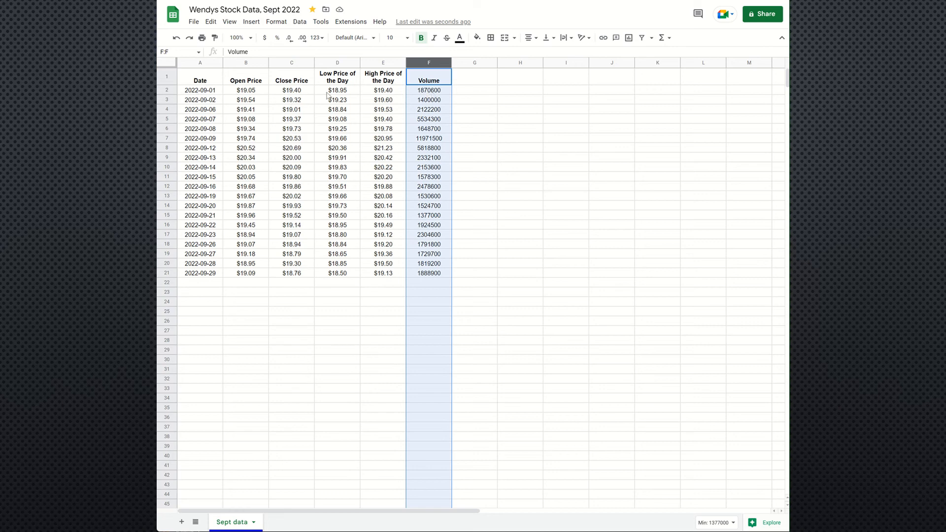
pyautogui.click(429, 93)
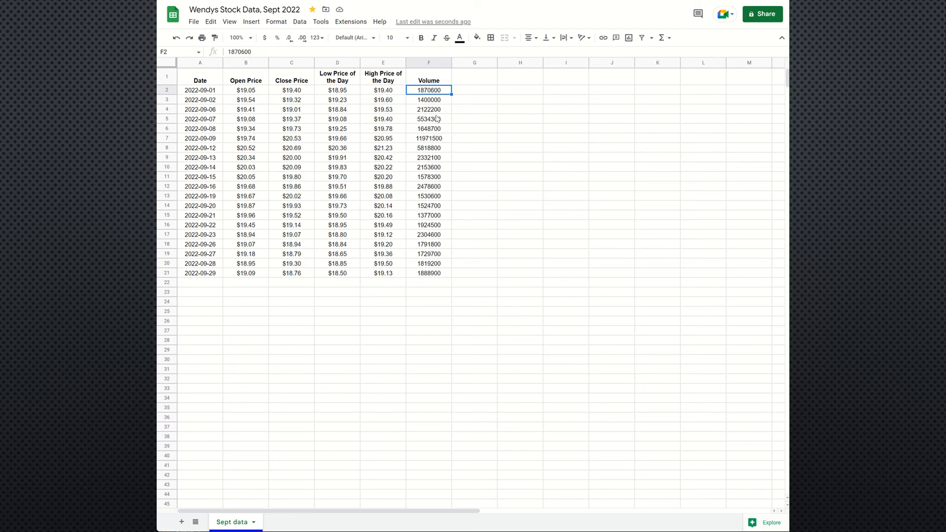
pyautogui.click(423, 109)
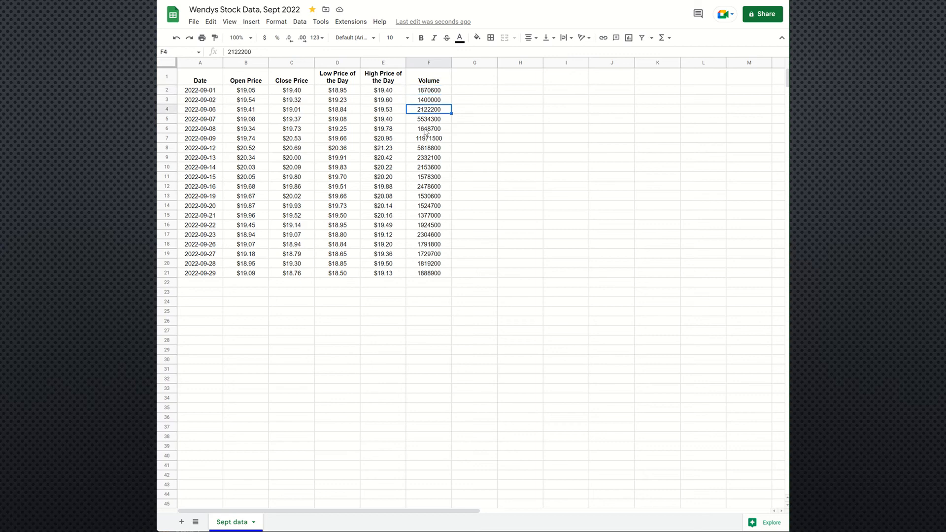
pyautogui.click(424, 130)
pyautogui.click(427, 139)
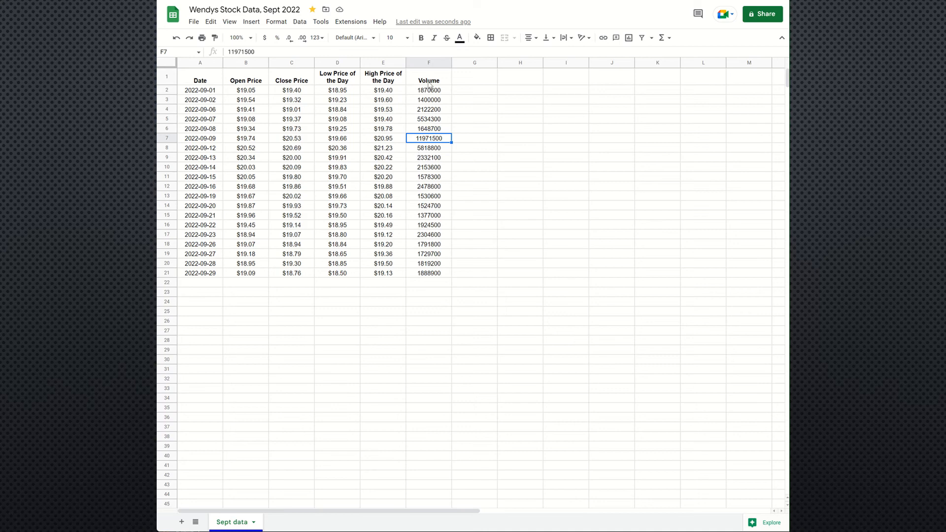
pyautogui.click(429, 60)
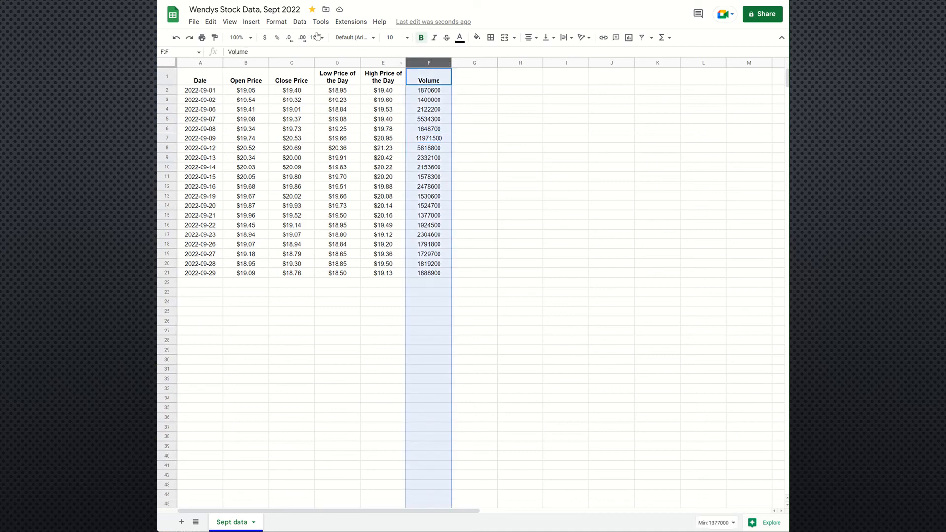
pyautogui.click(280, 20)
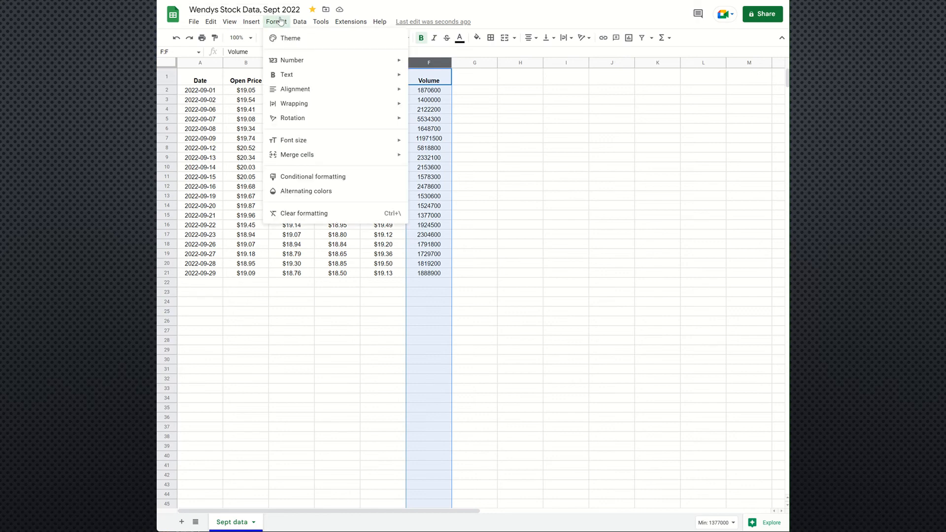
pyautogui.moveTo(344, 102)
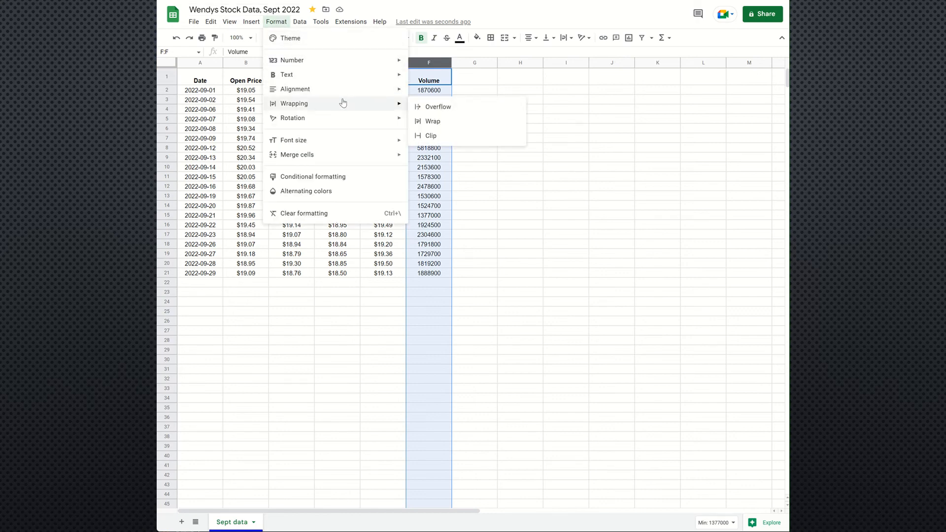
pyautogui.moveTo(333, 61)
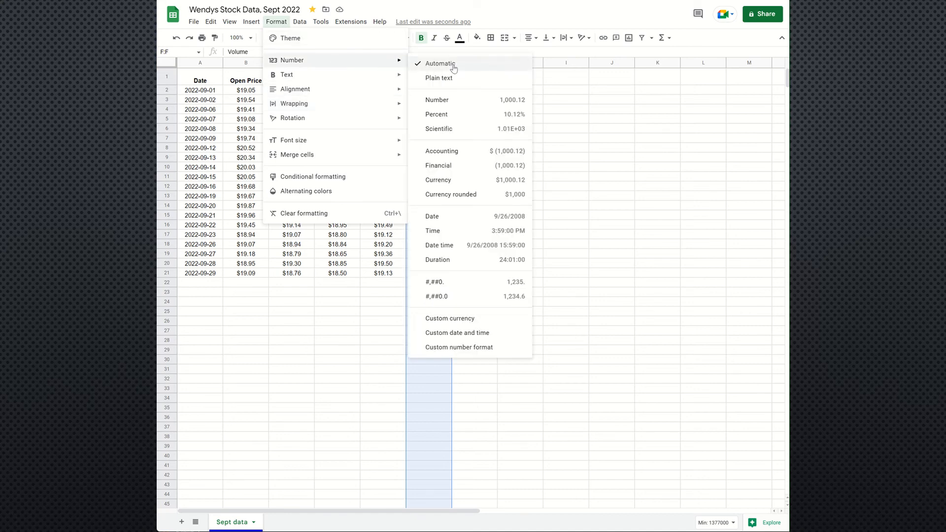
pyautogui.click(467, 102)
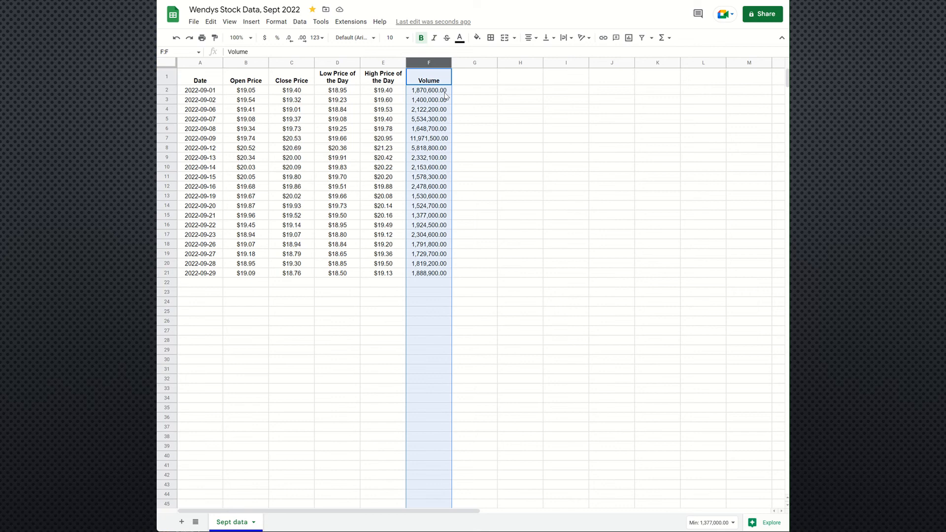
# Step: Decrease the decimal places of the Volume column to zero so it shows whole numbers
pyautogui.click(289, 39)
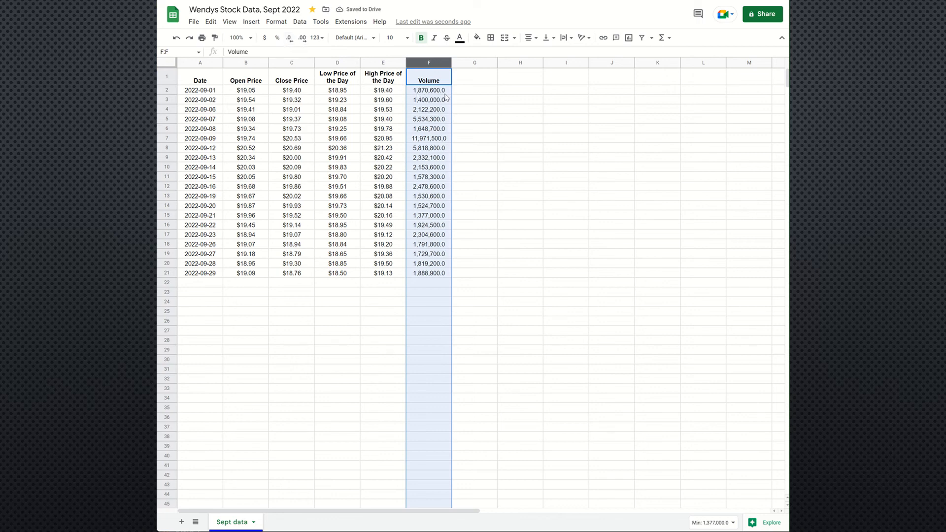
pyautogui.click(289, 40)
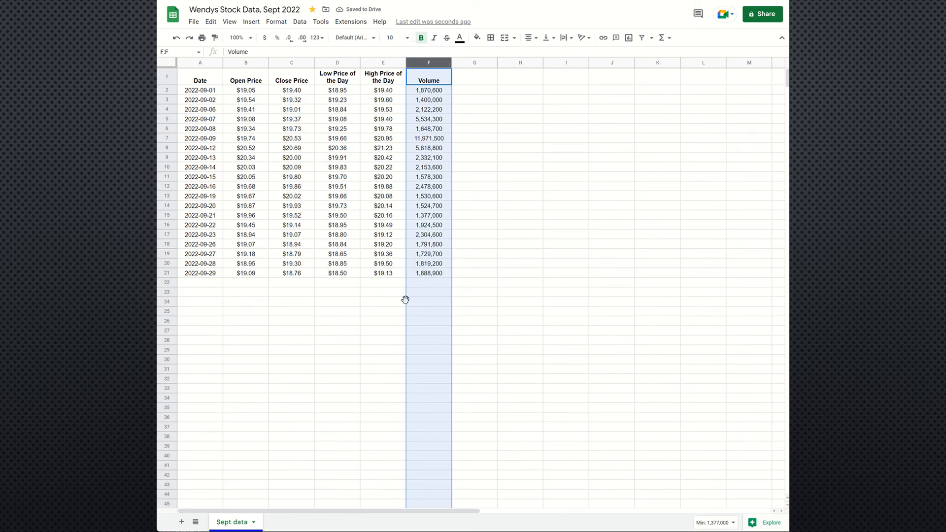
pyautogui.click(467, 273)
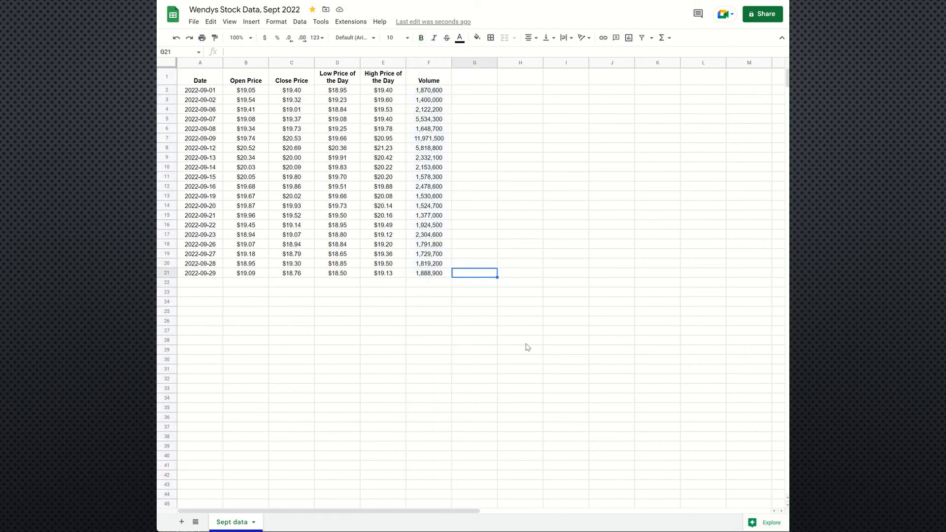